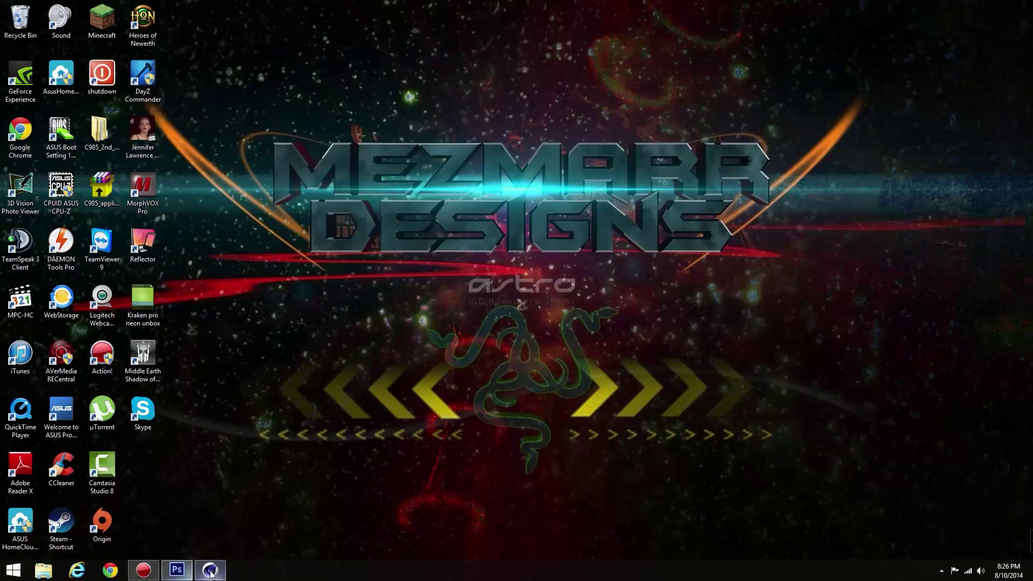
Rename the render output file and render the MEZMARR text as a PNG.
left_click(211, 571)
key("ctrl+b")
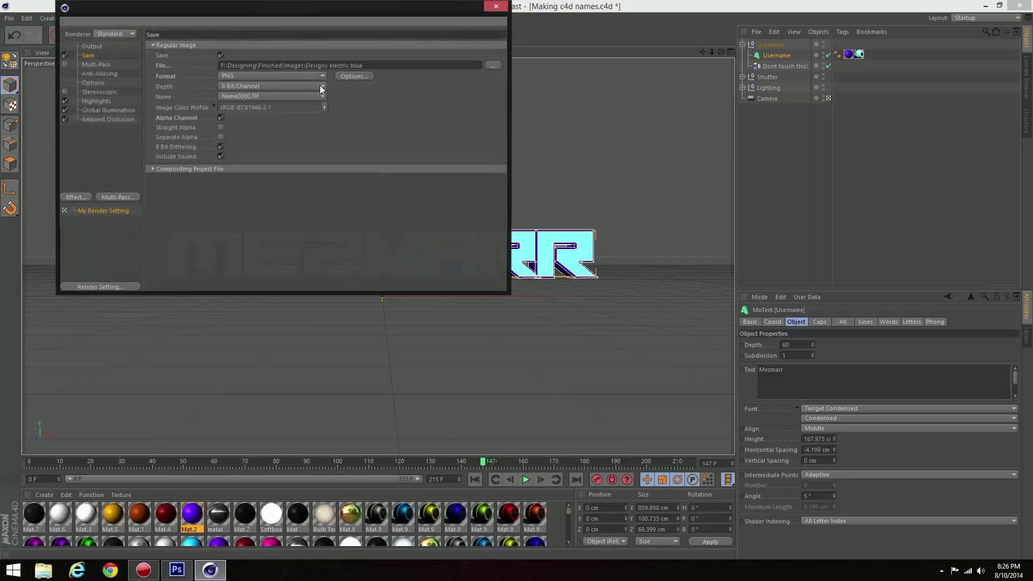
left_click_drag(364, 65, 306, 65)
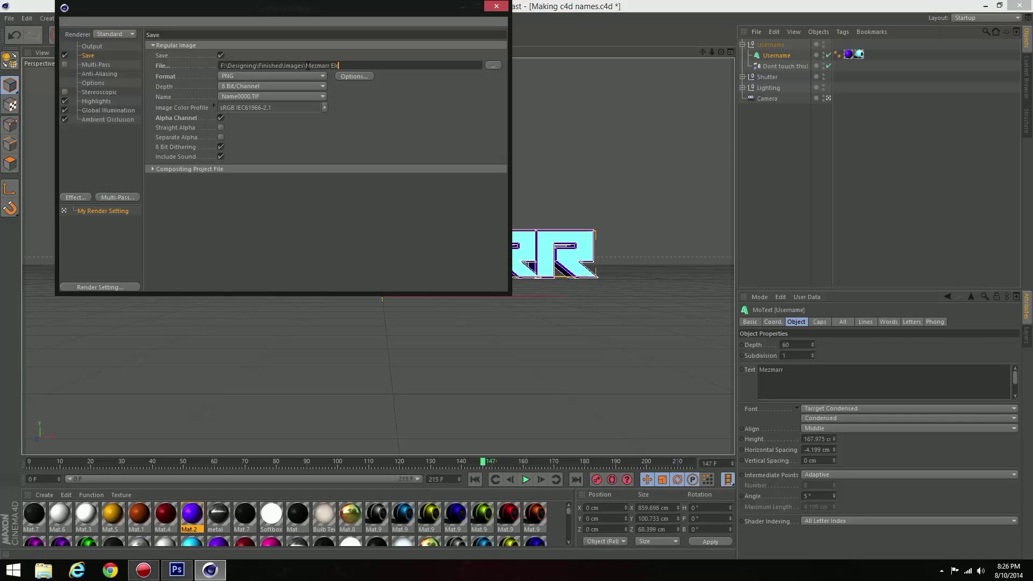
left_click(488, 10)
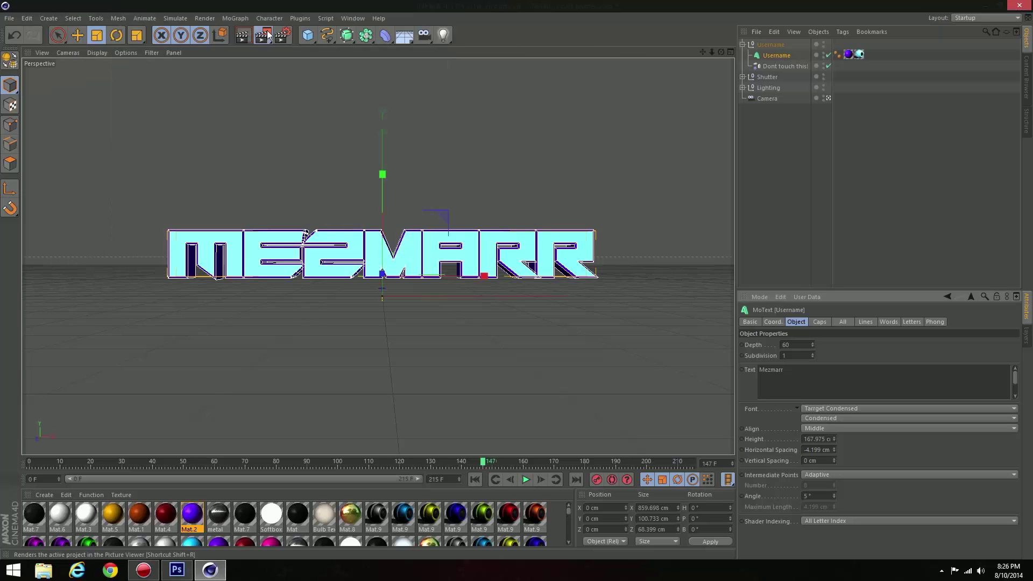
key("shift+r")
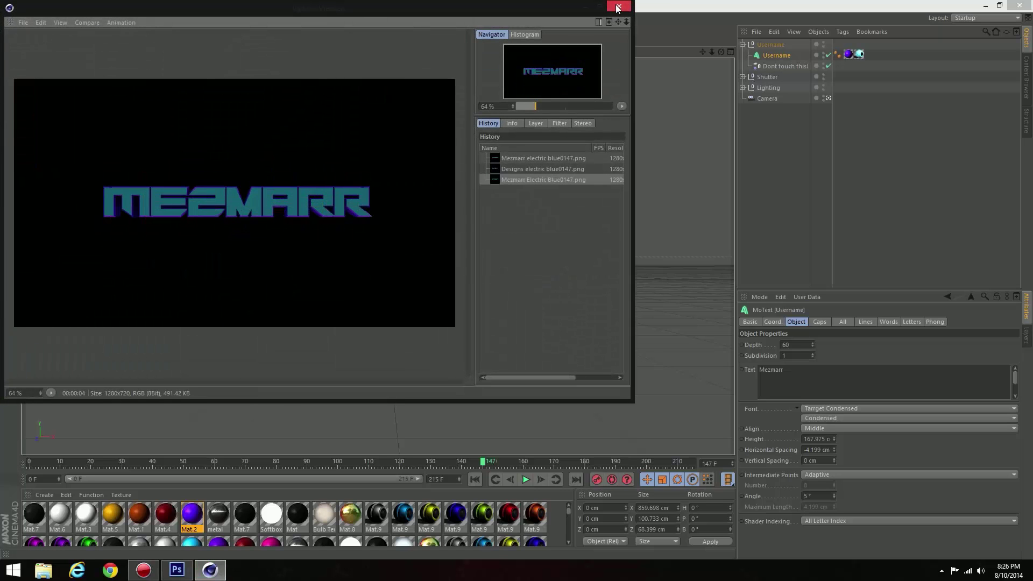
left_click(619, 5)
Change the text to DESIGNS and render it to a second, renamed PNG.
type("gns")
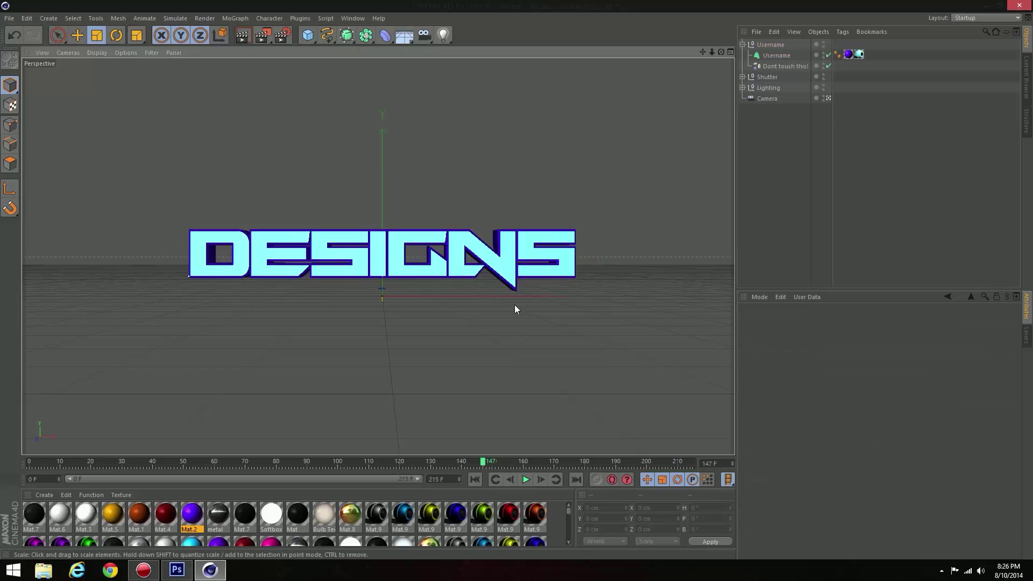
key("ctrl+b")
left_click_drag(365, 65, 310, 65)
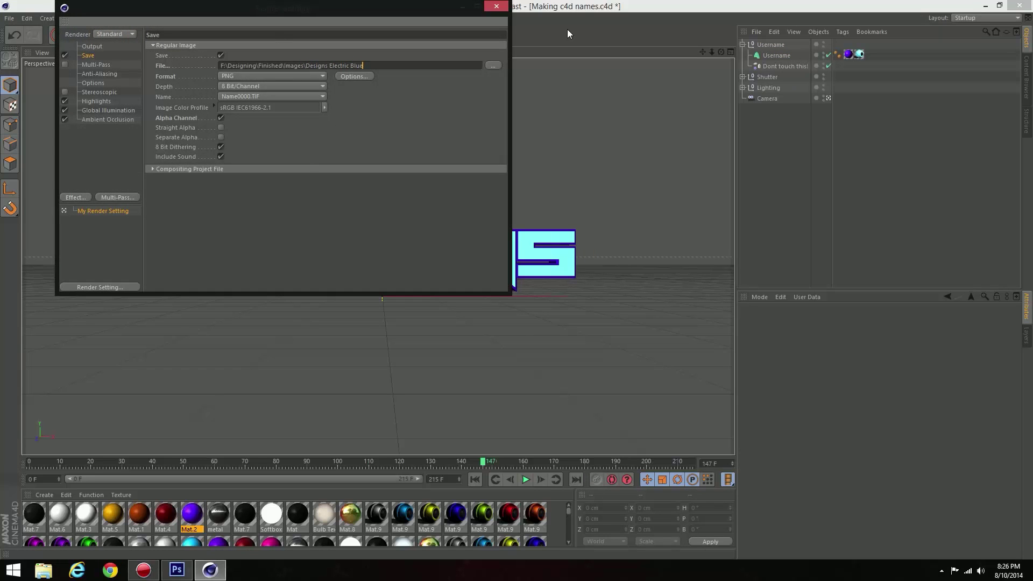
left_click(496, 6)
key("shift+r")
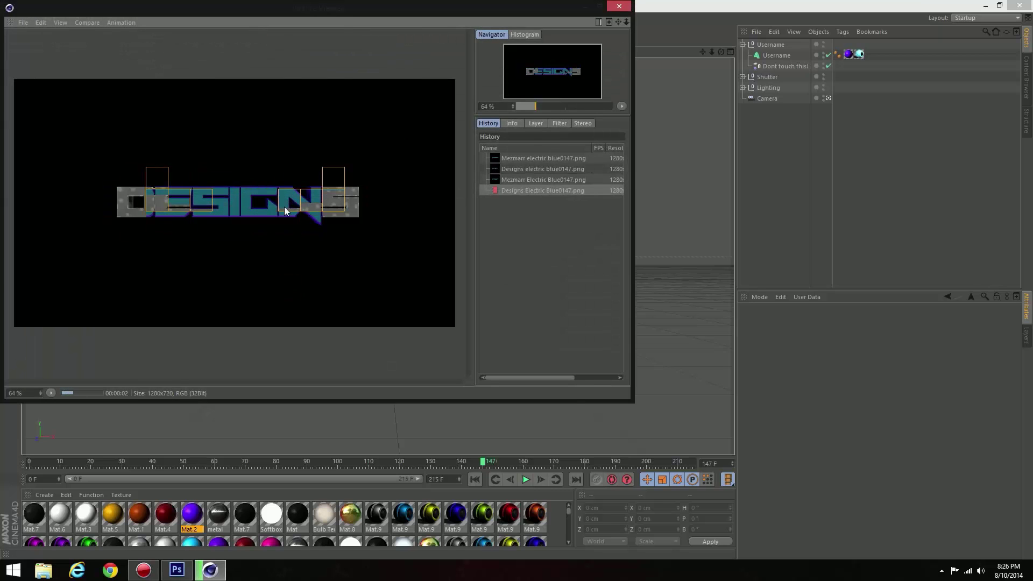
left_click(619, 5)
left_click(176, 570)
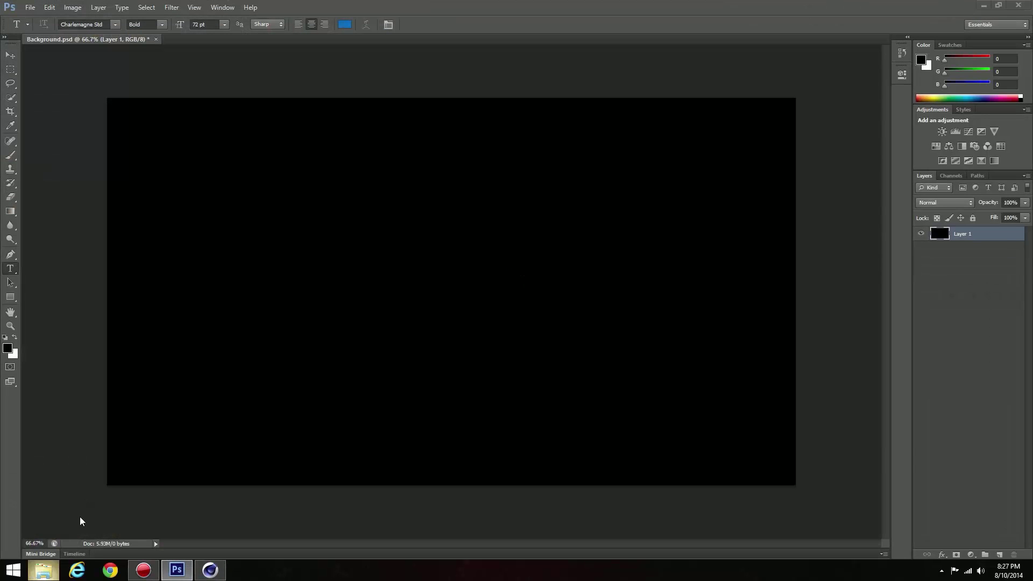
Place the DESIGNS render from the Finished/Images folder onto the black canvas.
left_click(43, 570)
double_click(672, 323)
double_click(619, 211)
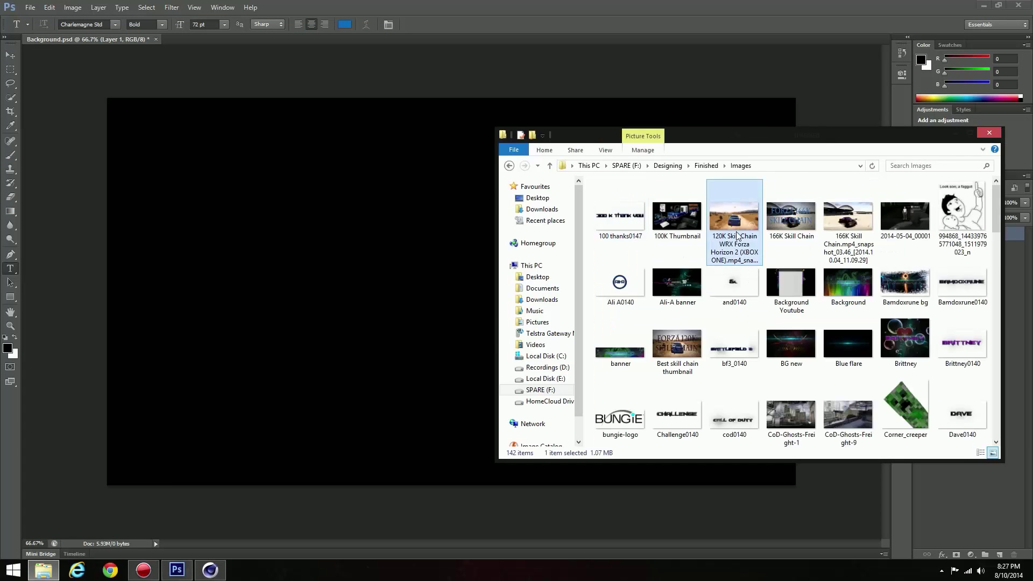
scroll(737, 237, "down", 3)
left_click_drag(678, 334, 430, 517)
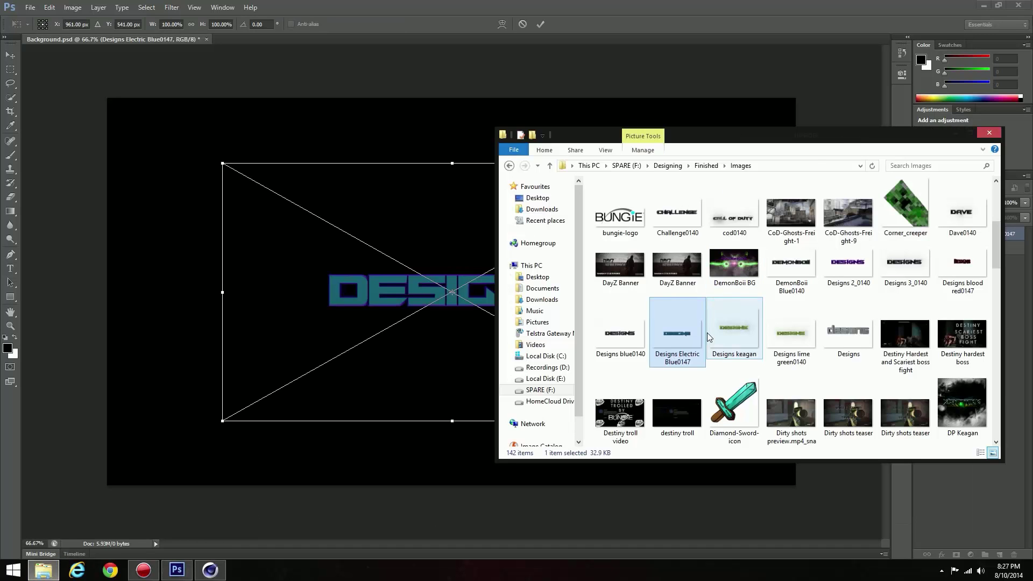
scroll(709, 338, "down", 5)
left_click(799, 267)
mouse_move(539, 140)
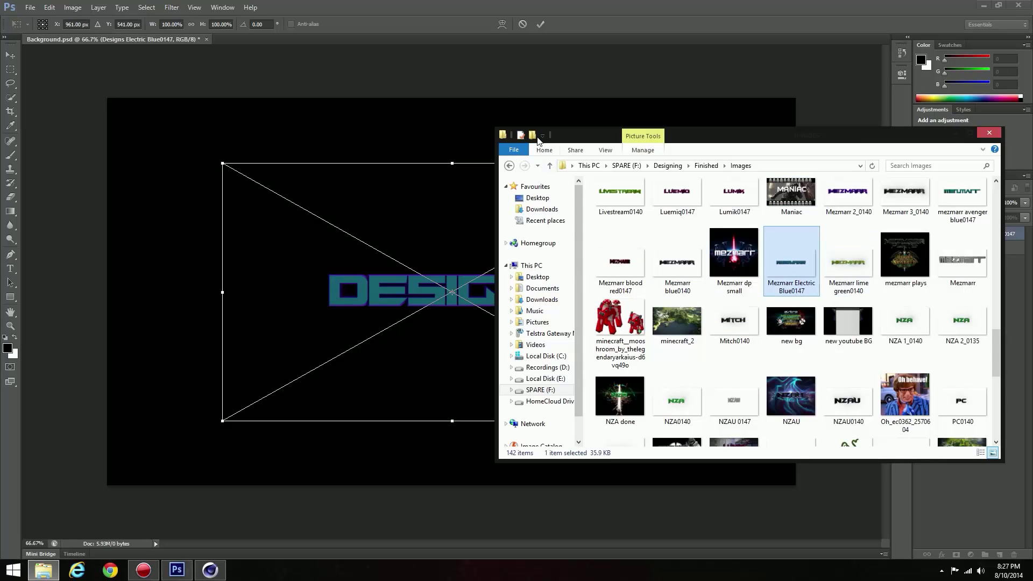
left_click(955, 132)
key("Return")
Place the MEZMARR render on the canvas and scale both text layers up.
left_click(43, 571)
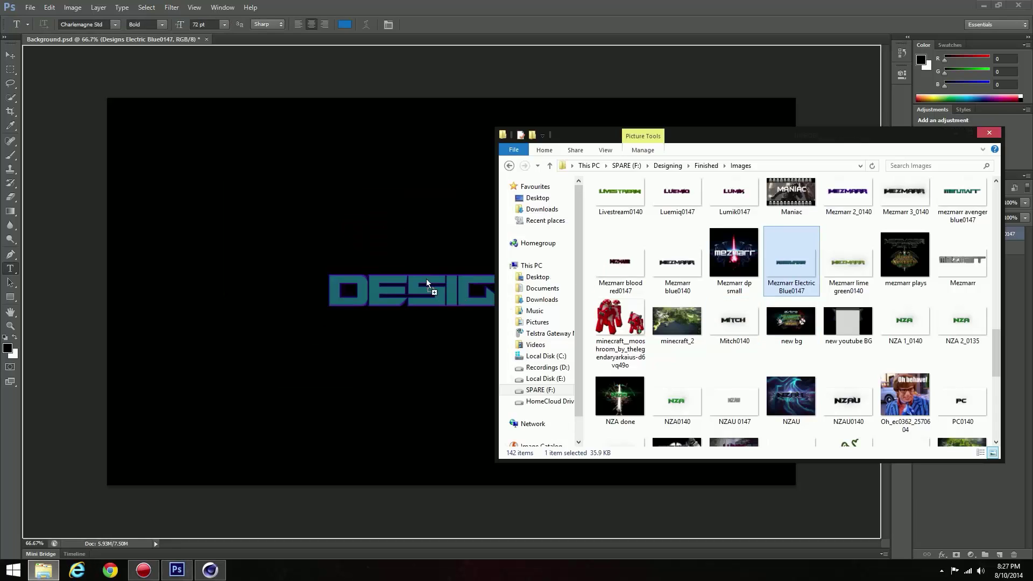
mouse_move(791, 262)
left_mouse_down()
mouse_move(492, 273)
mouse_move(483, 252)
left_mouse_up()
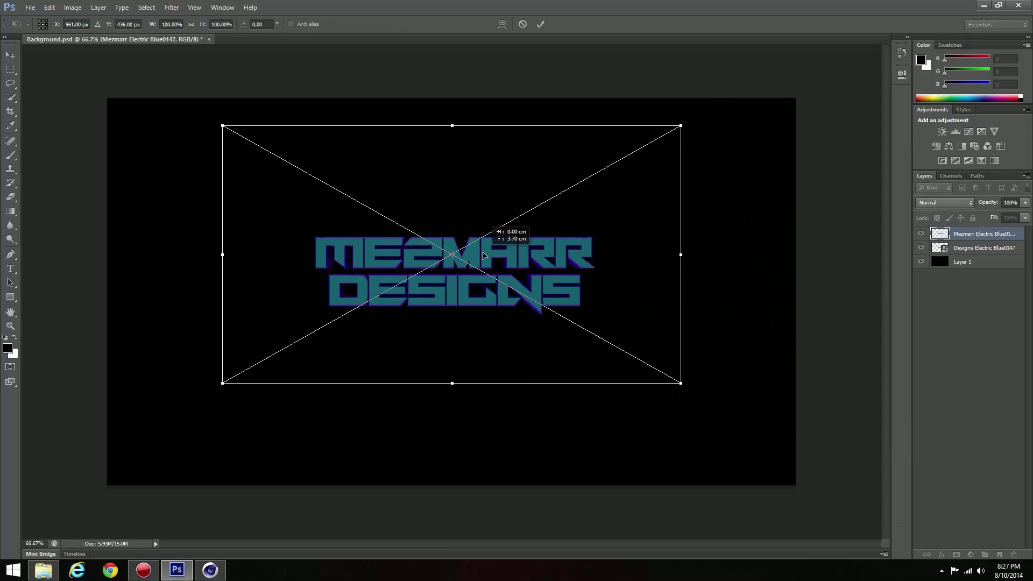
left_click_drag(681, 379, 625, 323)
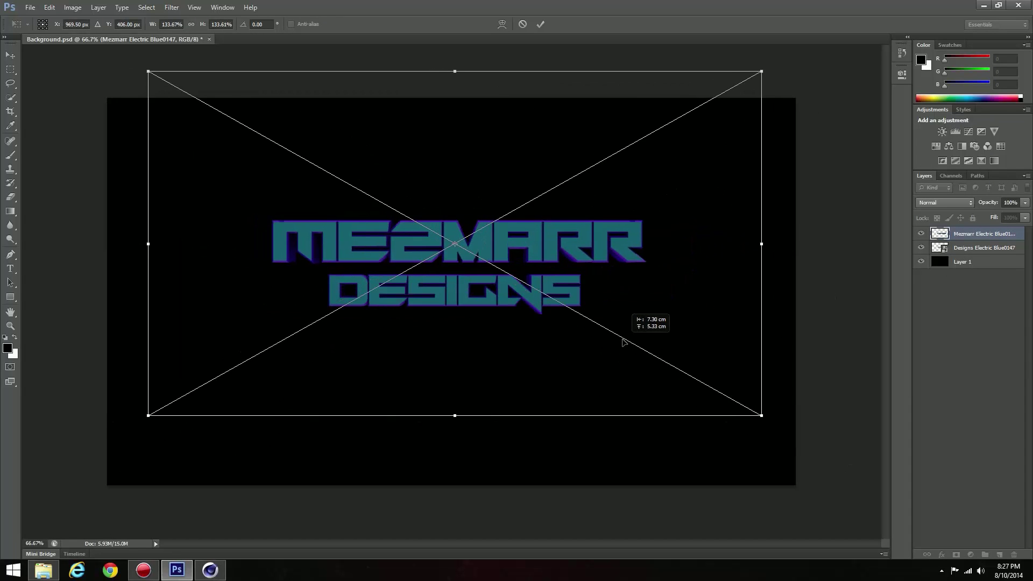
key("Return")
left_click(955, 253)
key("ctrl+t")
left_click_drag(694, 400, 617, 343)
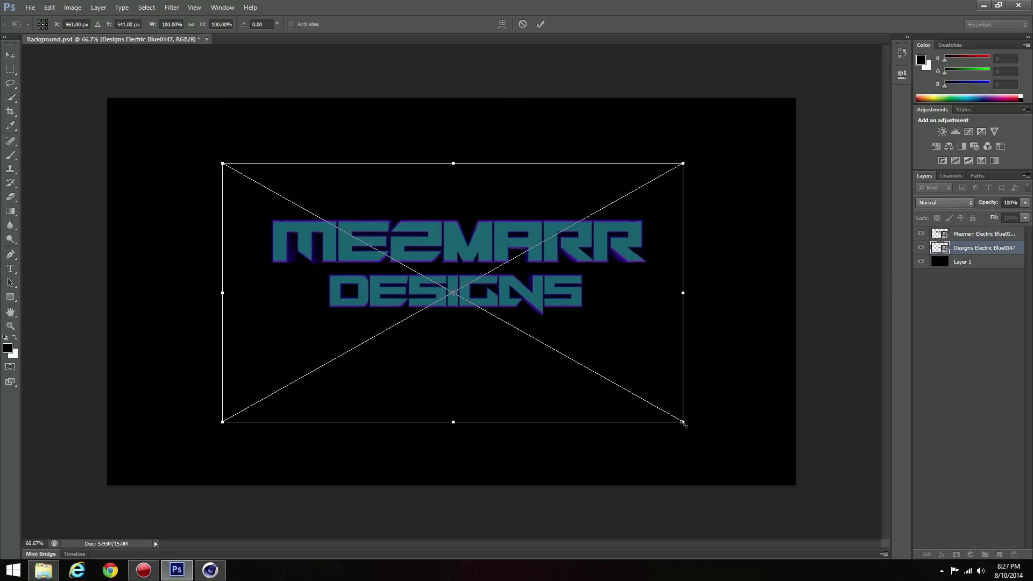
key("Return")
Merge the MEZMARR and DESIGNS layers, then enlarge the merged title and lower it.
key("t")
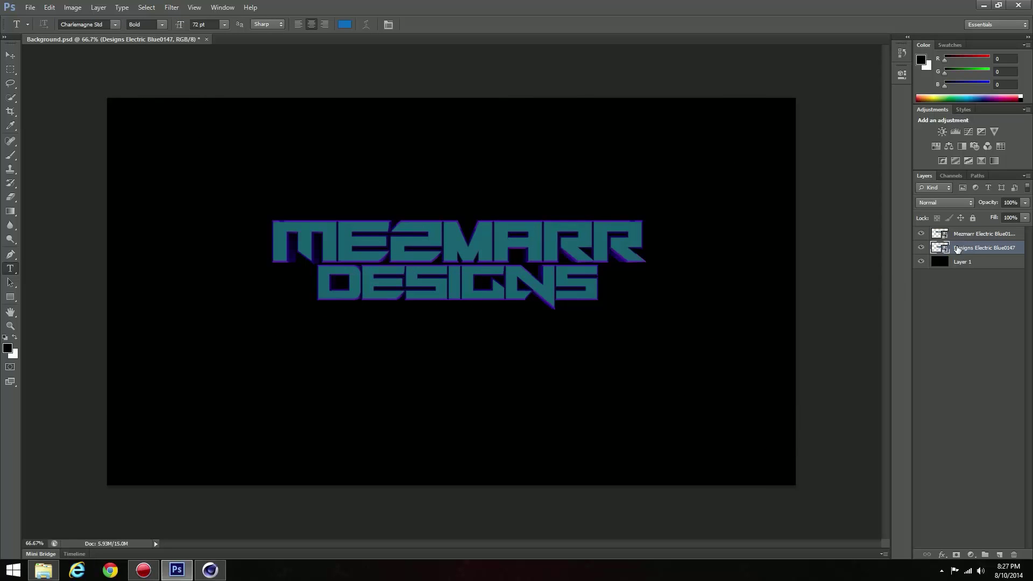
left_click(977, 237, "ctrl")
right_click(972, 240)
left_click(897, 429)
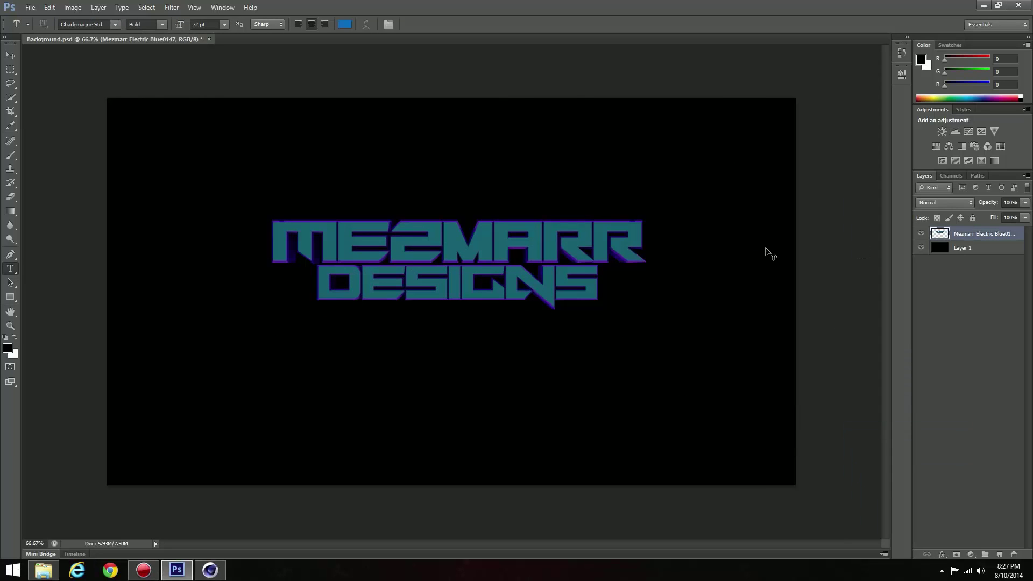
key("ctrl+t")
mouse_move(541, 272)
left_mouse_down()
mouse_move(536, 286)
mouse_move(570, 297)
mouse_move(561, 285)
left_mouse_up()
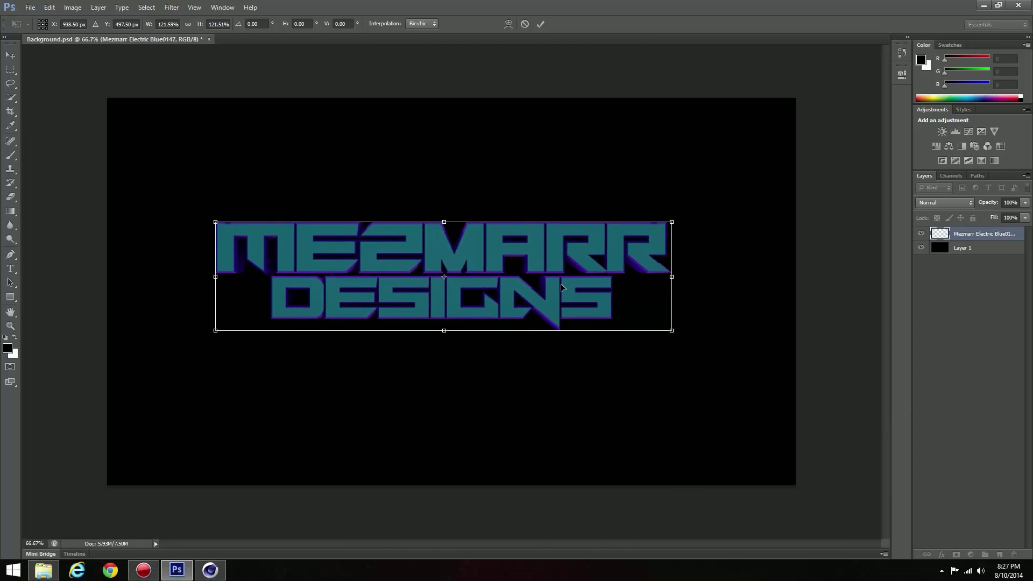
key("Return")
Browse to the Epic Texture Collection folder inside 5k GFX Pack Rated.
key("t")
key("super")
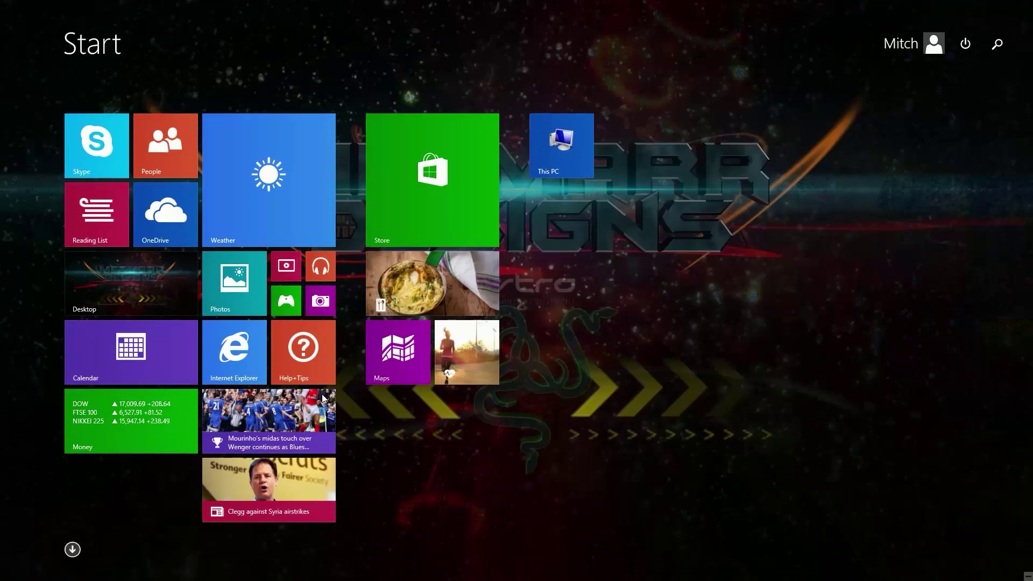
left_click(43, 570)
left_click(668, 165)
double_click(617, 210)
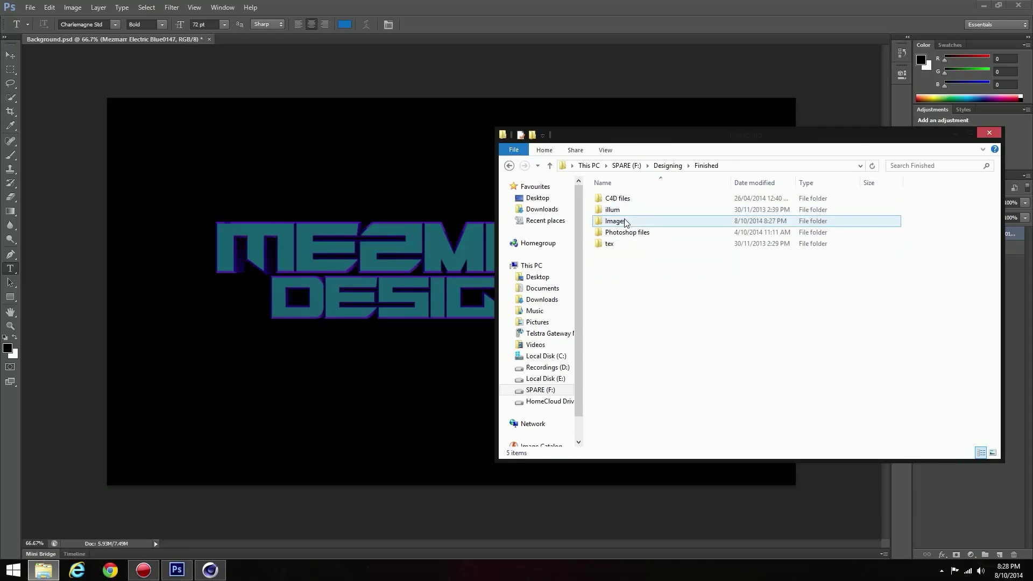
scroll(678, 215, "down", 3)
key("BackSpace")
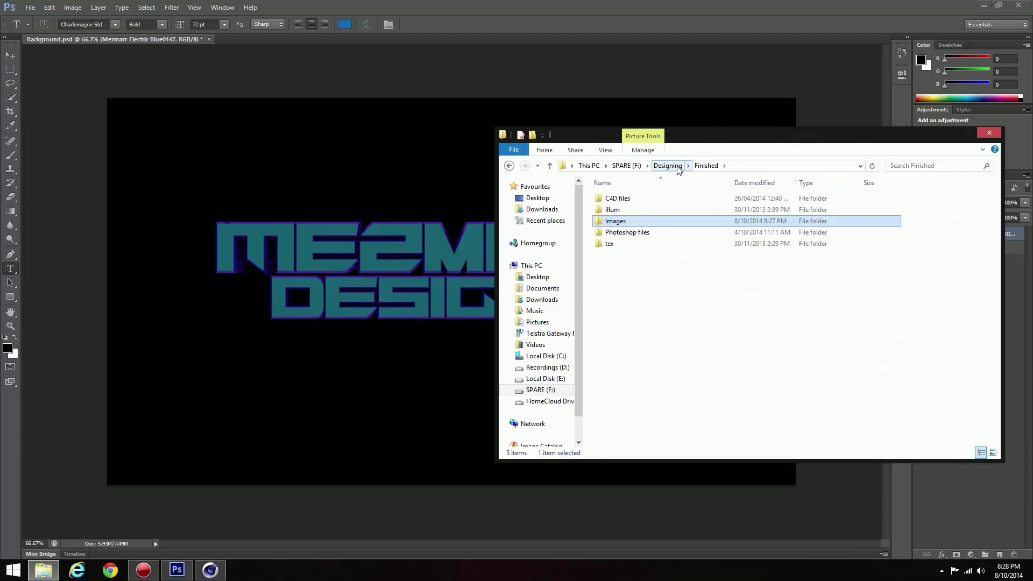
left_click(669, 166)
double_click(647, 199)
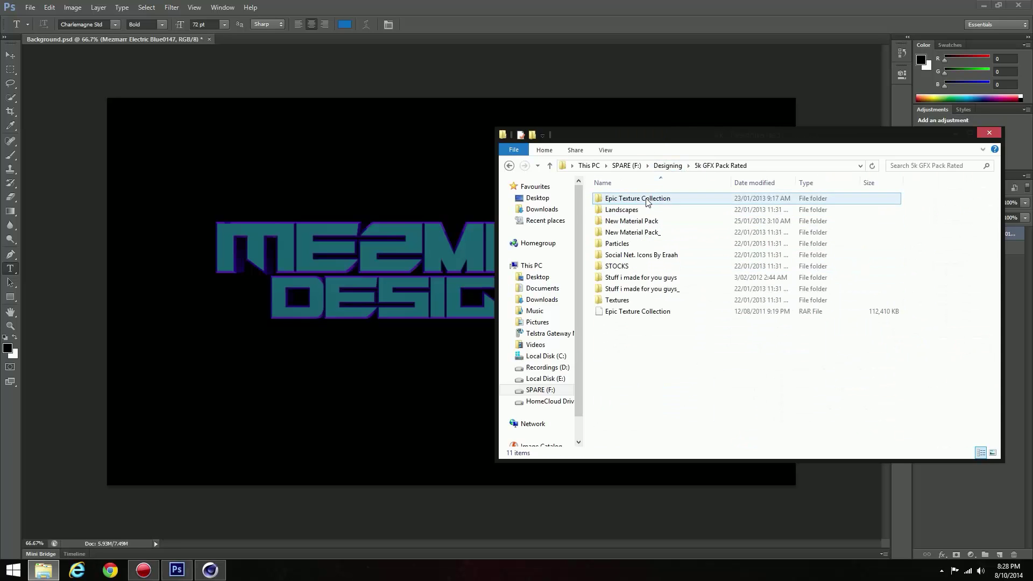
double_click(658, 199)
scroll(737, 231, "down", 3)
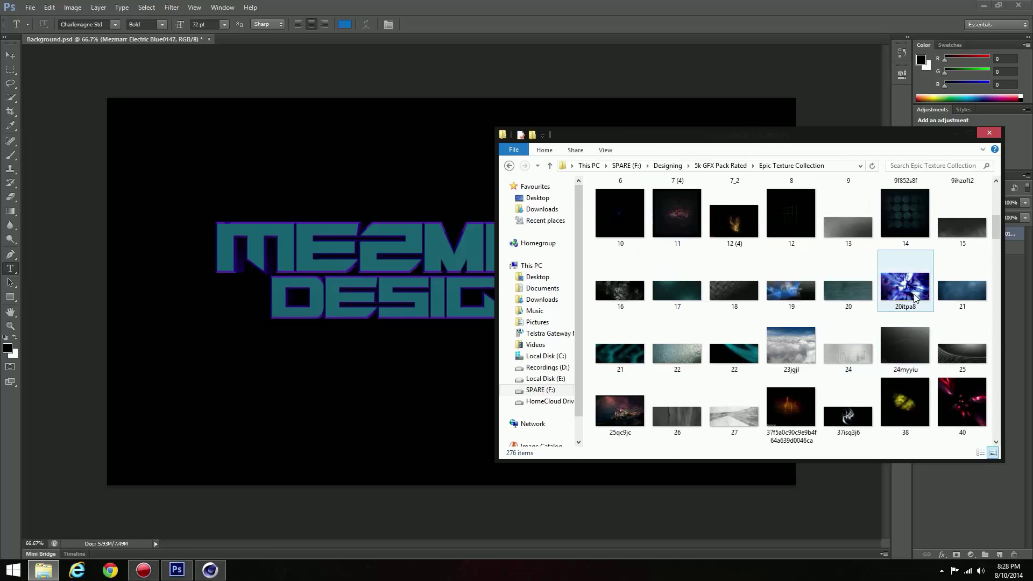
Place texture 17 stretched across the canvas, blended in Screen mode.
left_click_drag(677, 291, 451, 292)
left_click_drag(543, 329, 687, 399)
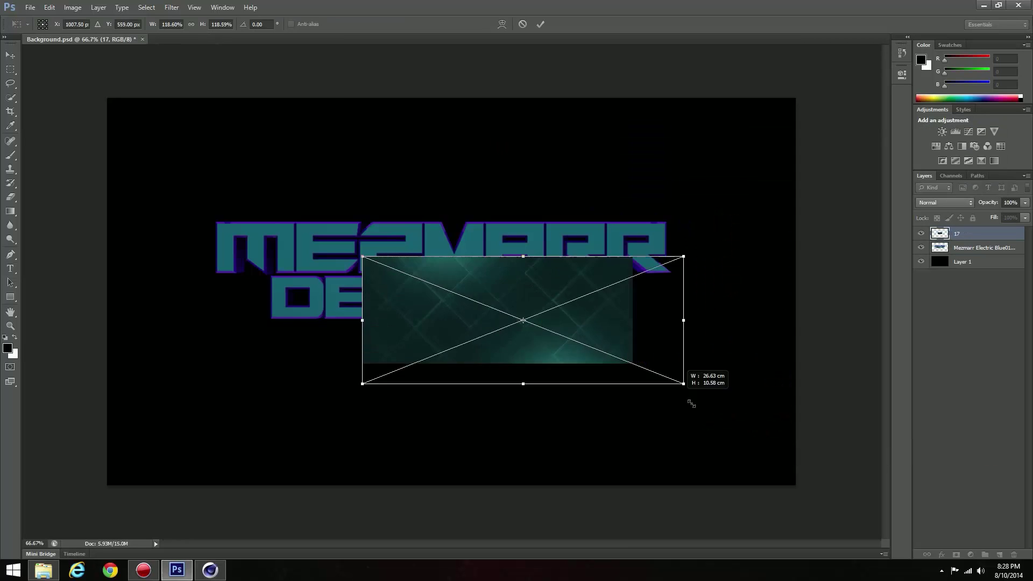
left_click_drag(545, 337, 651, 341)
key("Return")
key("t")
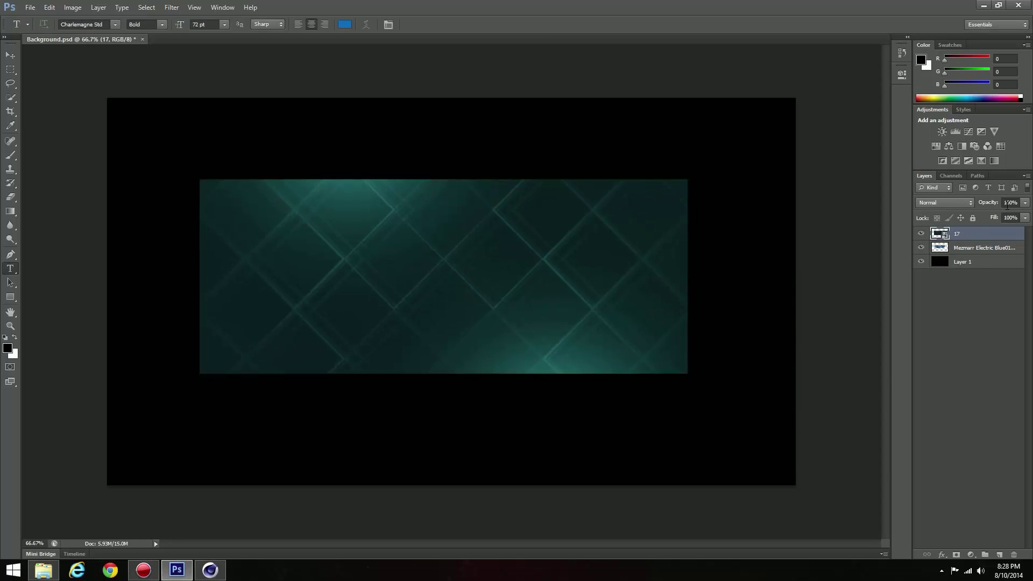
left_click(945, 203)
left_click(960, 300)
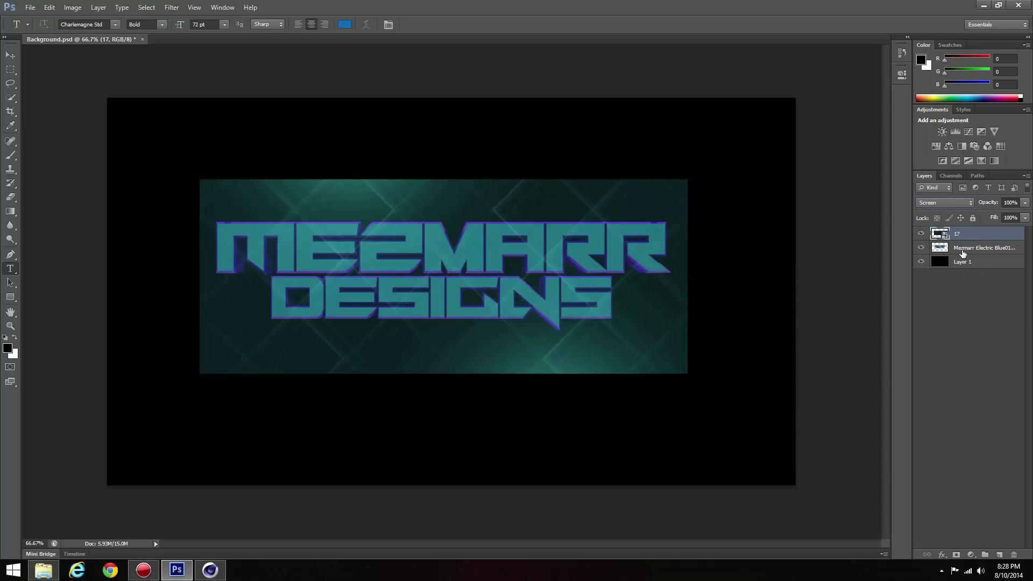
Delete texture layer 17, confirming the deletion.
right_click(975, 235)
left_click(904, 206)
key("Escape")
right_click(974, 235)
left_click(890, 218)
key("Return")
left_click(43, 570)
Place a green texture on the canvas, then delete it again.
scroll(791, 351, "down", 3)
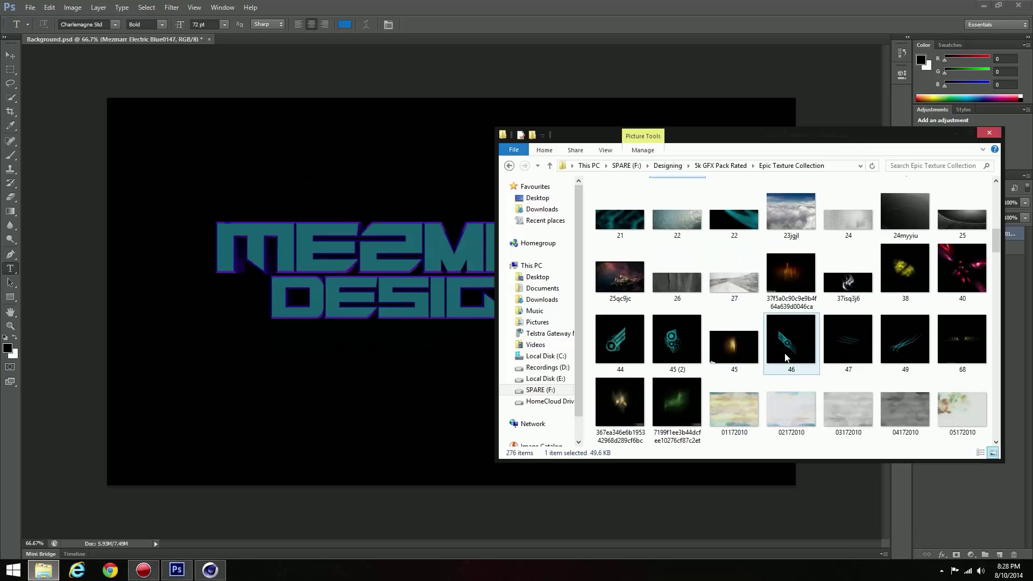
scroll(790, 351, "down", 3)
left_click_drag(677, 207, 422, 316)
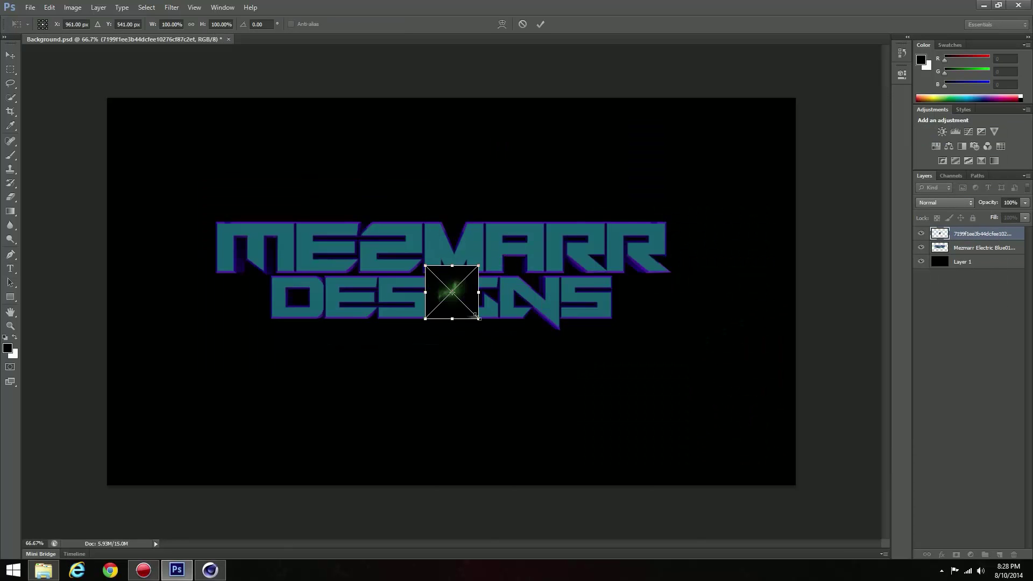
key("Return")
key("Delete")
left_click(43, 570)
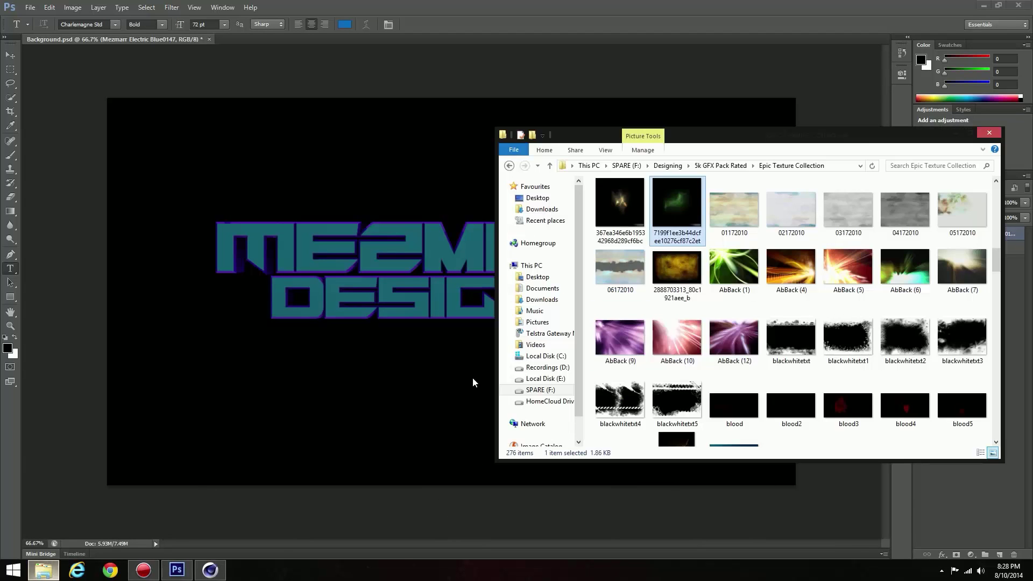
Place Blossombyfem tilted right of the text, below the text layer, in Screen mode.
left_click_drag(677, 323, 476, 382)
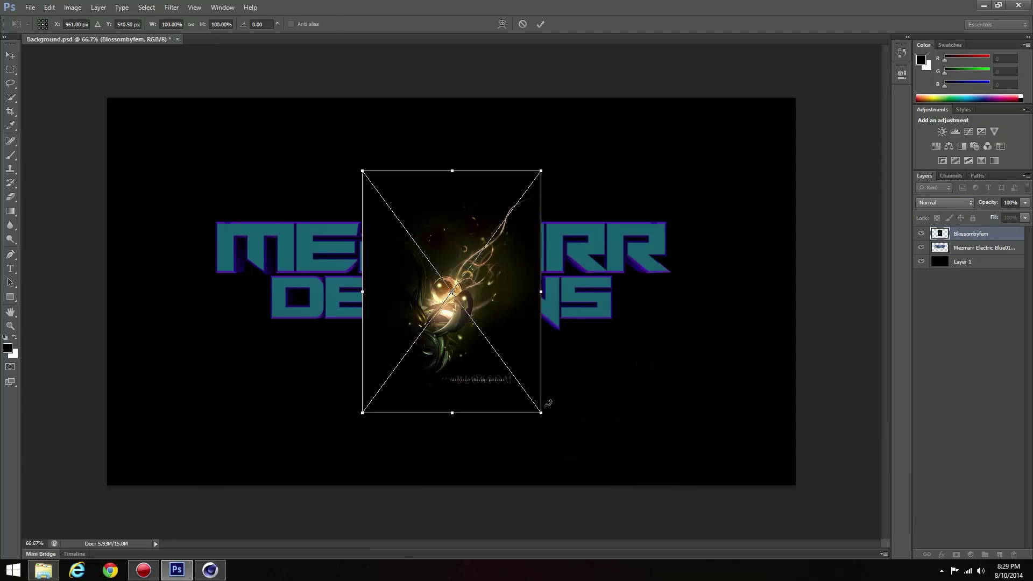
left_click_drag(548, 433, 479, 459)
left_click_drag(463, 301, 635, 334)
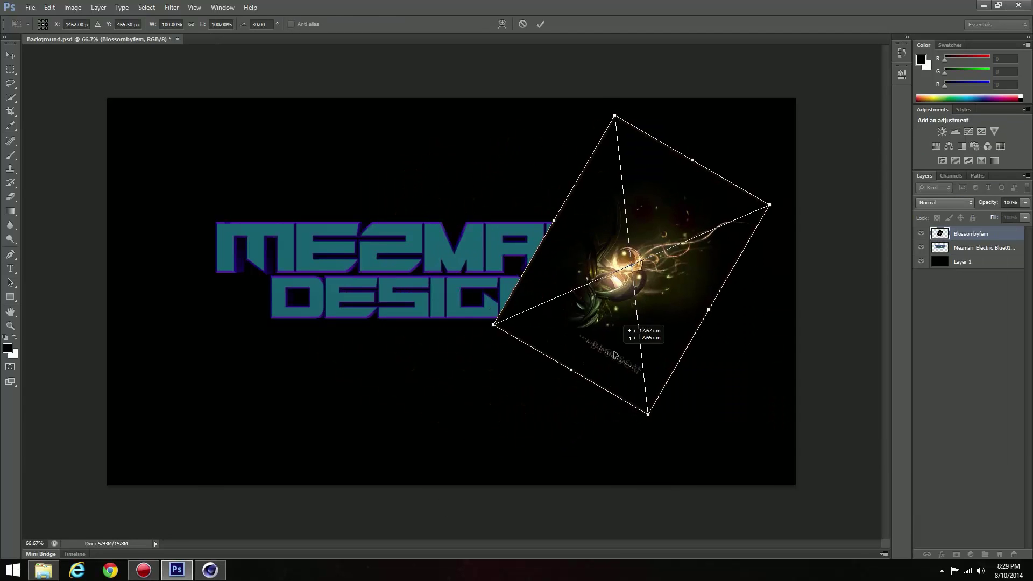
key("Return")
mouse_move(969, 233)
left_mouse_down()
mouse_move(957, 239)
mouse_move(960, 254)
left_mouse_up()
left_click(944, 202)
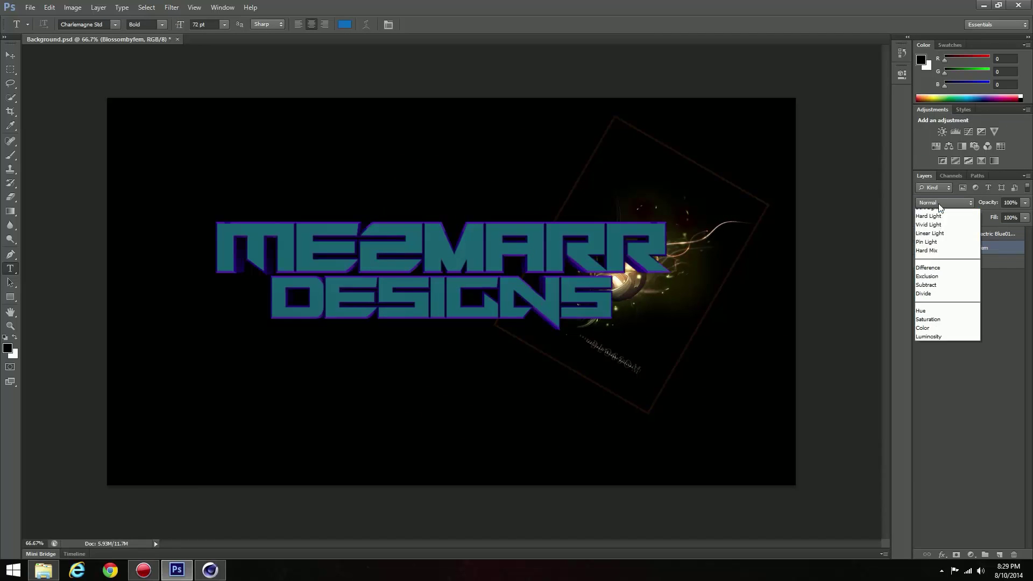
left_click(942, 304)
Shift the Blossombyfem glow further right behind the text.
key("ctrl+t")
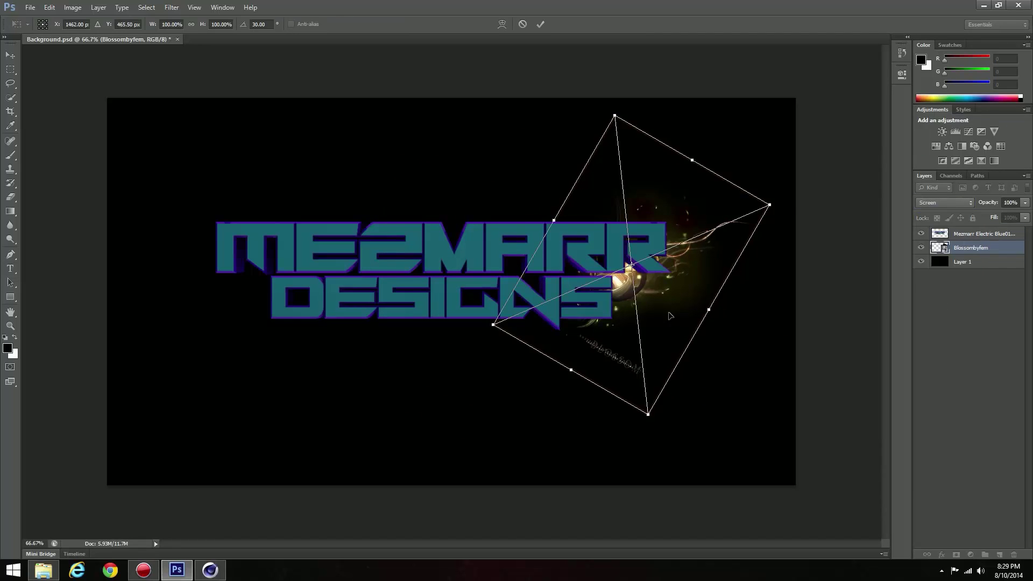
left_click_drag(690, 329, 715, 332)
key("Return")
key("m")
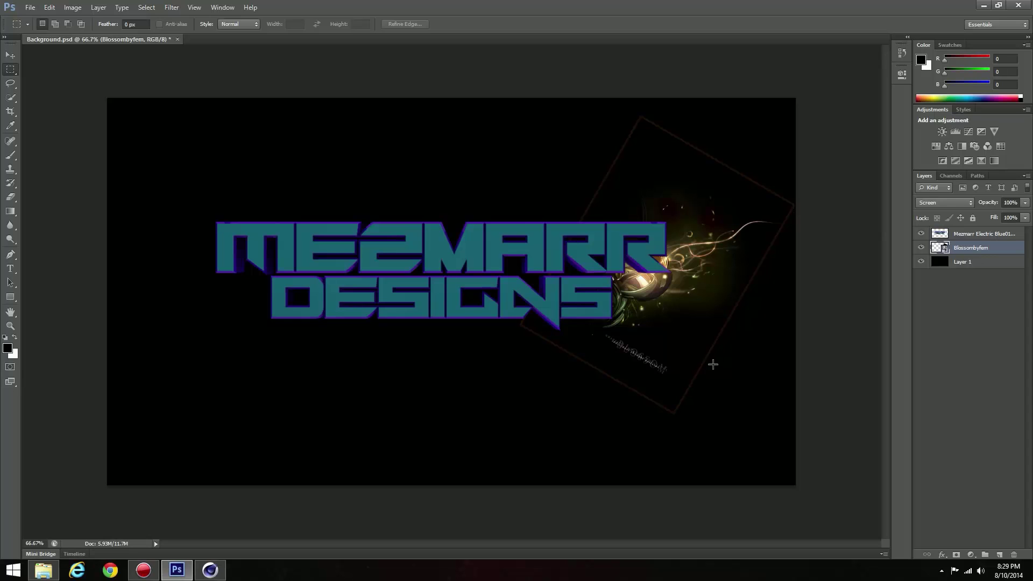
Rasterize the glow layer and fill its signature area with black.
left_click_drag(618, 343, 673, 388)
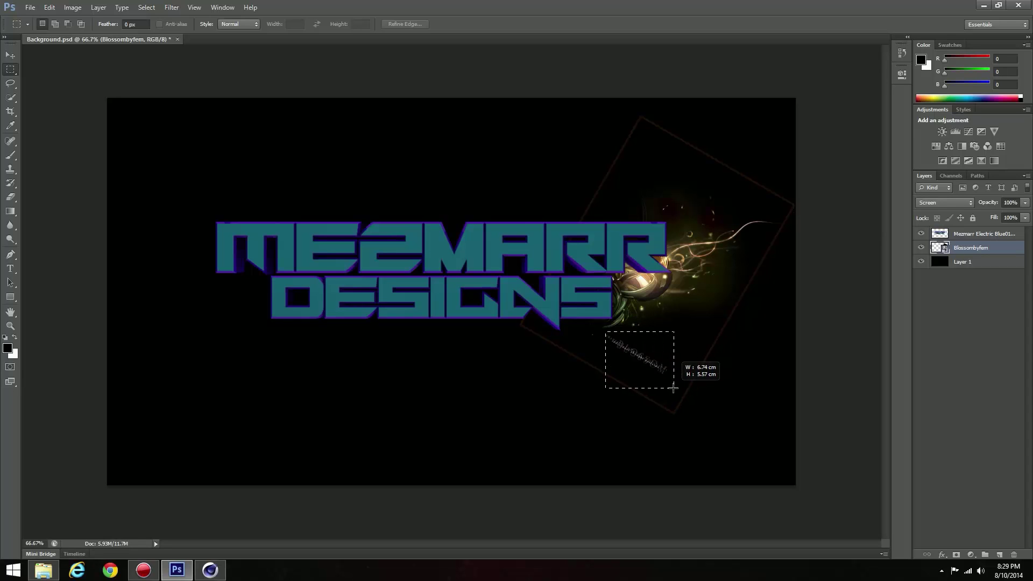
key("Delete")
key("Return")
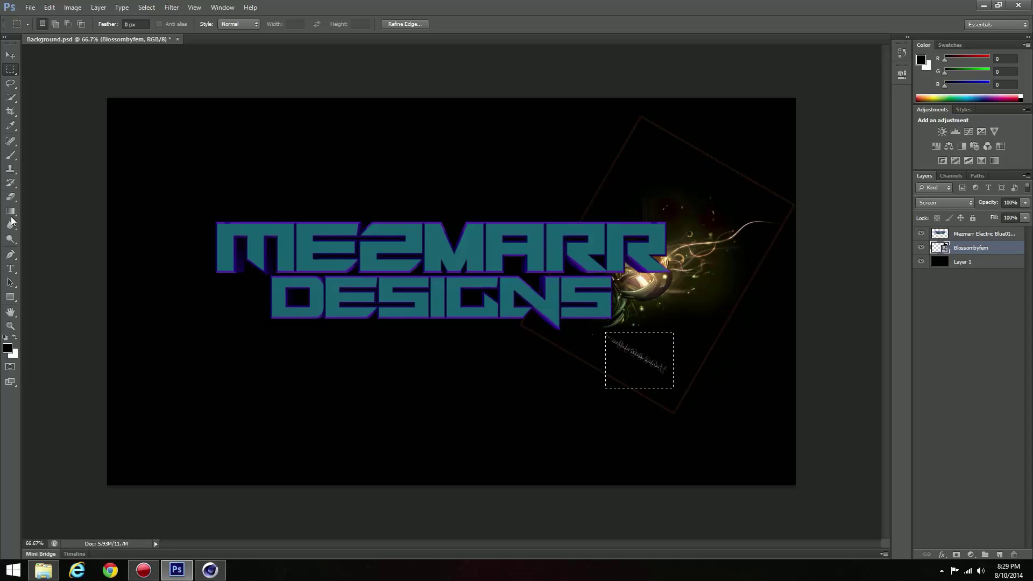
left_click(11, 215)
key("Return")
right_click(15, 215)
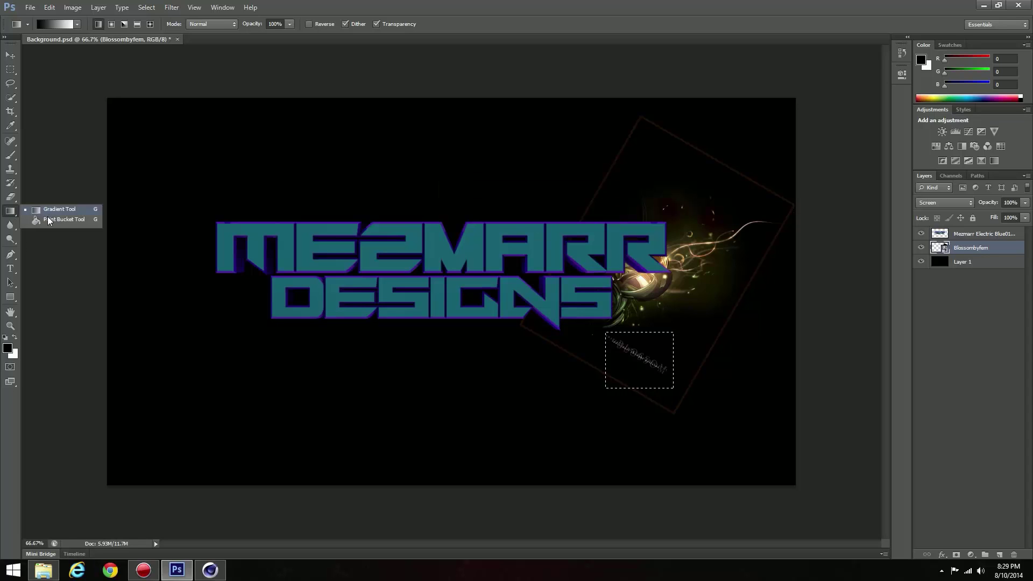
left_click(48, 220)
left_click(658, 377)
key("Return")
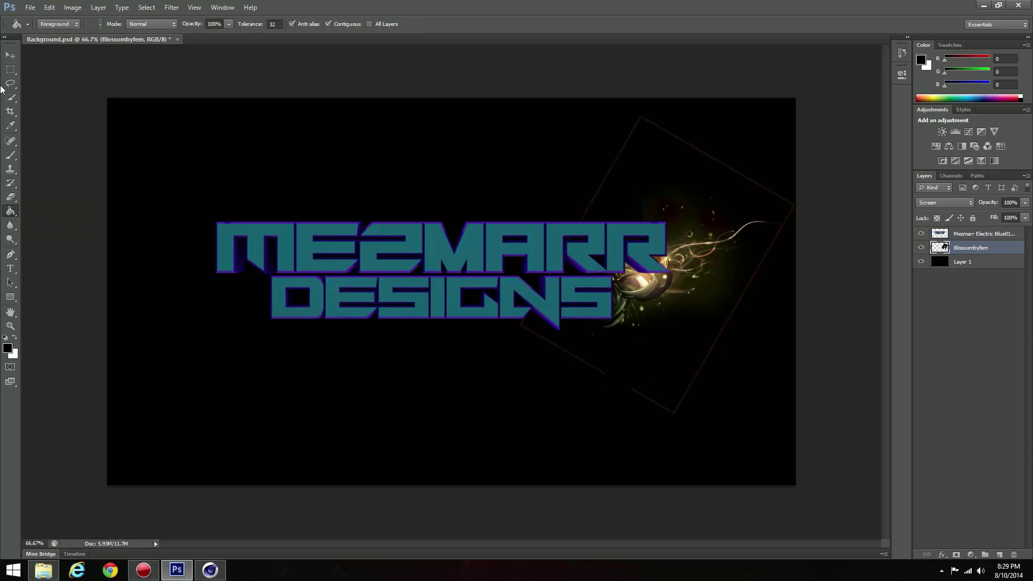
Select the glow texture's tilted frame edge with the Polygonal Lasso.
right_click(10, 84)
left_click(48, 94)
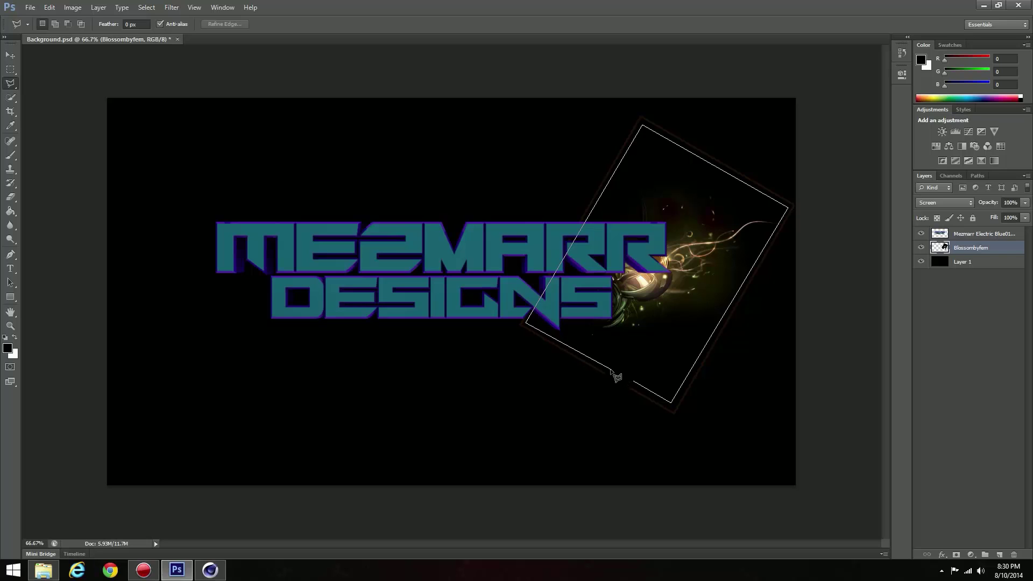
left_click(499, 322)
left_click(638, 104)
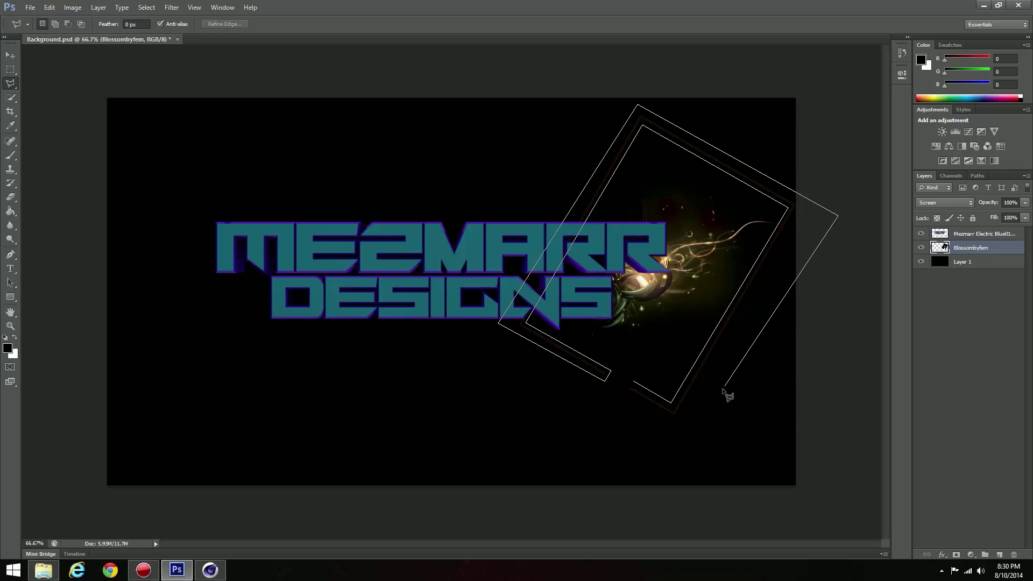
left_click(682, 455)
left_click(633, 383)
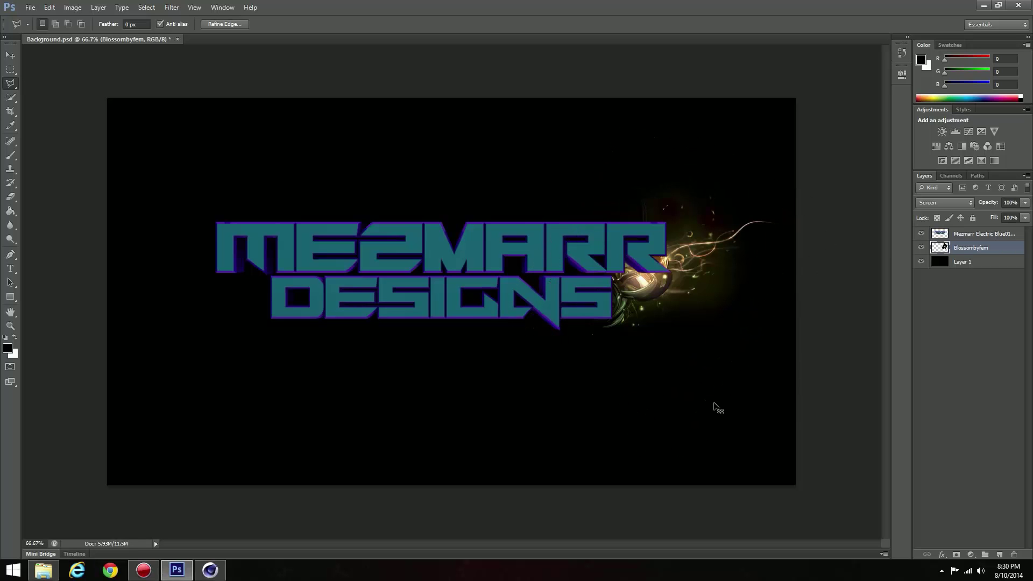
Move the glow up and left and enlarge its swirls.
key("ctrl+t")
left_click_drag(700, 320, 604, 303)
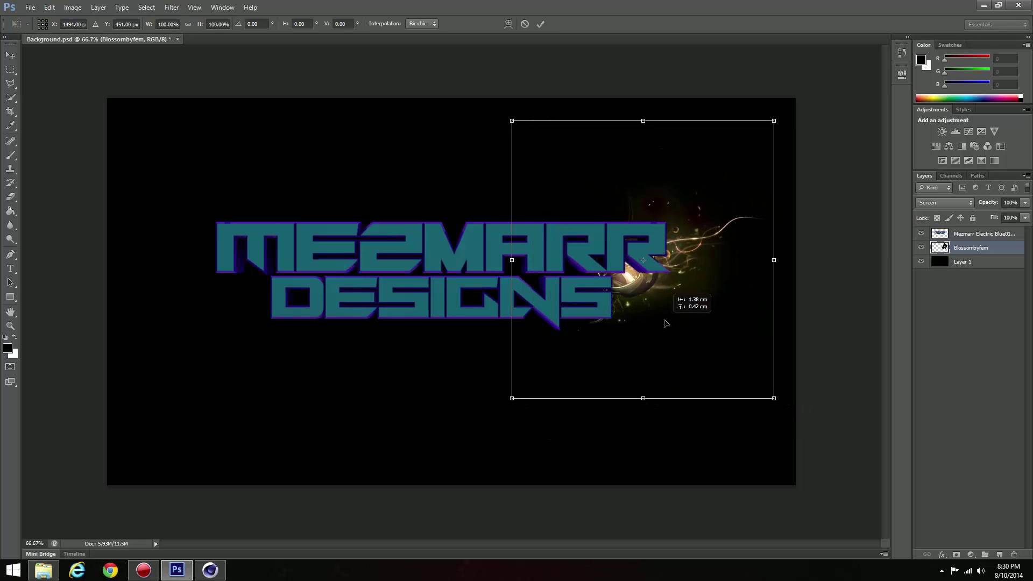
left_click_drag(695, 106, 797, 32)
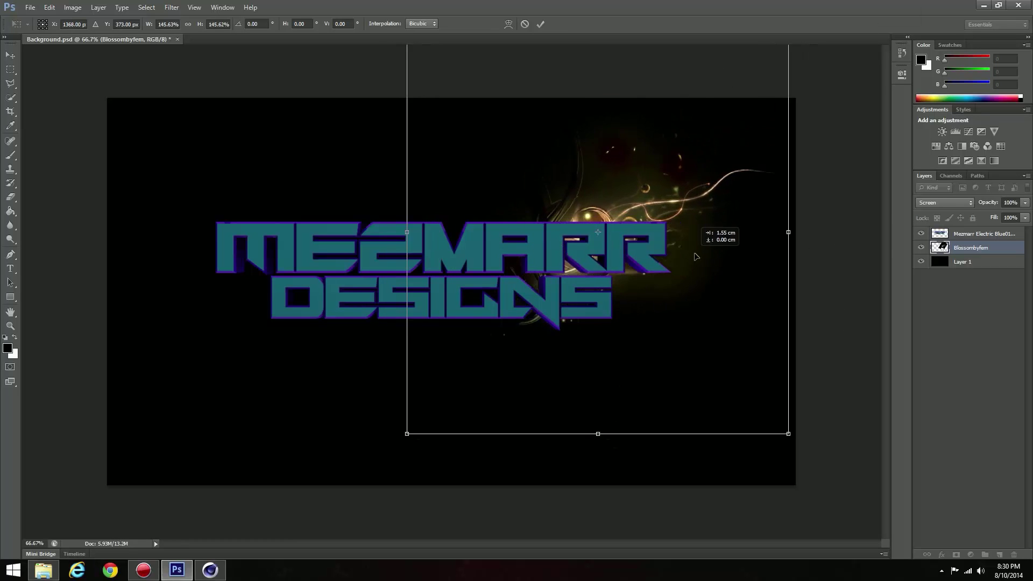
key("Return")
Duplicate the glow layer and flip the copy horizontally on the text's left side.
right_click(952, 248)
left_click(880, 226)
key("Return")
key("ctrl+t")
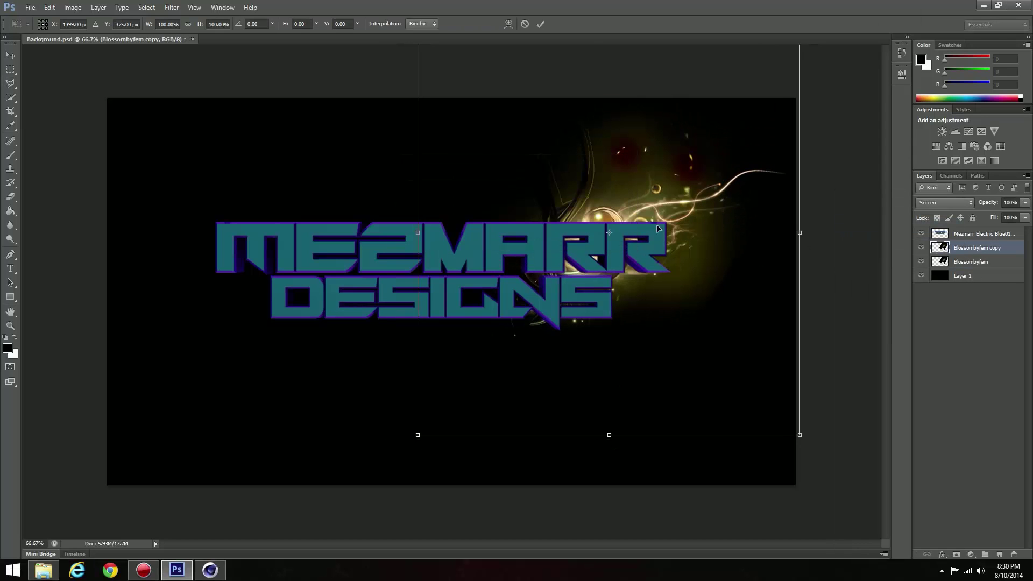
right_click(658, 275)
key("Escape")
right_click(360, 247)
left_click_drag(679, 247, 342, 249)
key("Escape")
right_click(348, 243)
left_click(401, 404)
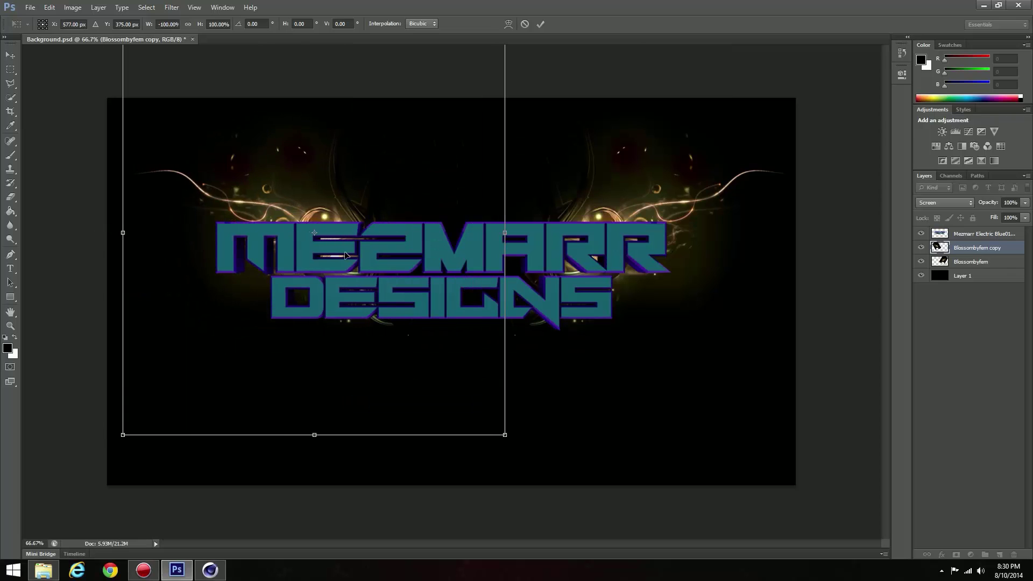
key("Return")
Lower the MEZMARR DESIGNS text beneath the glow swirls.
left_click(982, 237)
key("ctrl+t")
left_click_drag(556, 276, 579, 295)
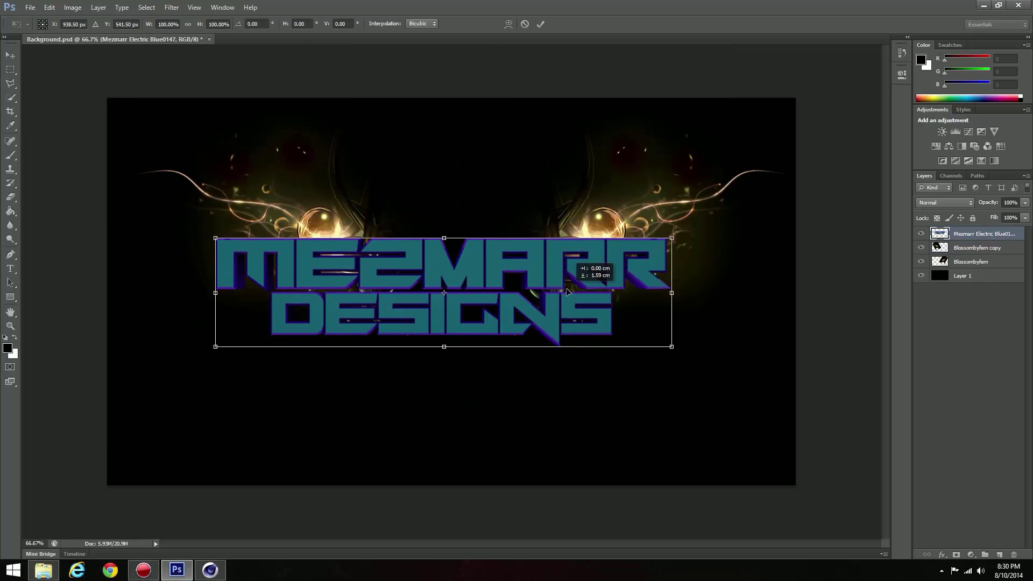
key("Return")
left_click(43, 570)
Place the Eye_of_Flame image, turned a quarter turn, moved down and enlarged.
scroll(807, 323, "down", 2)
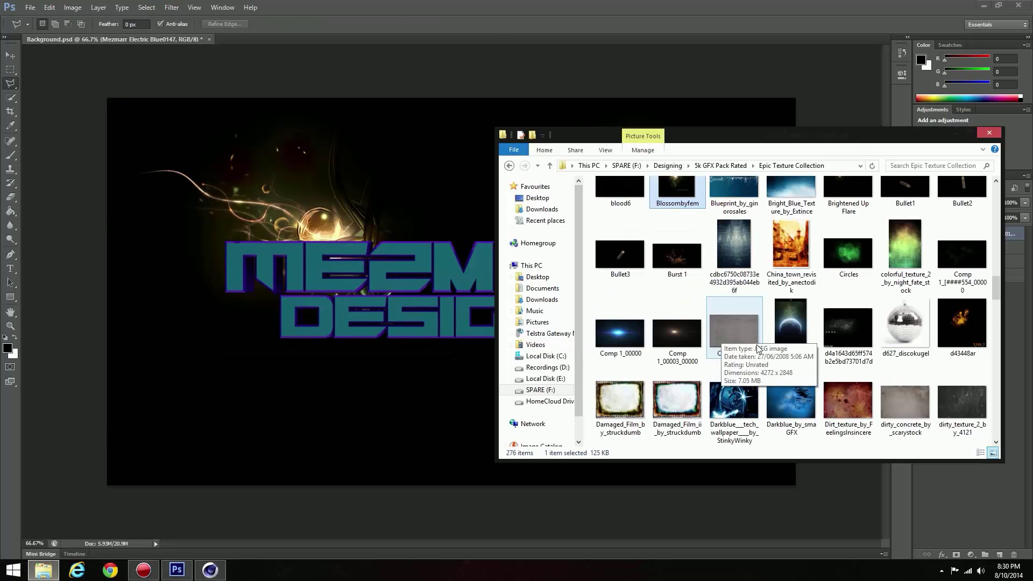
scroll(915, 350, "down", 2)
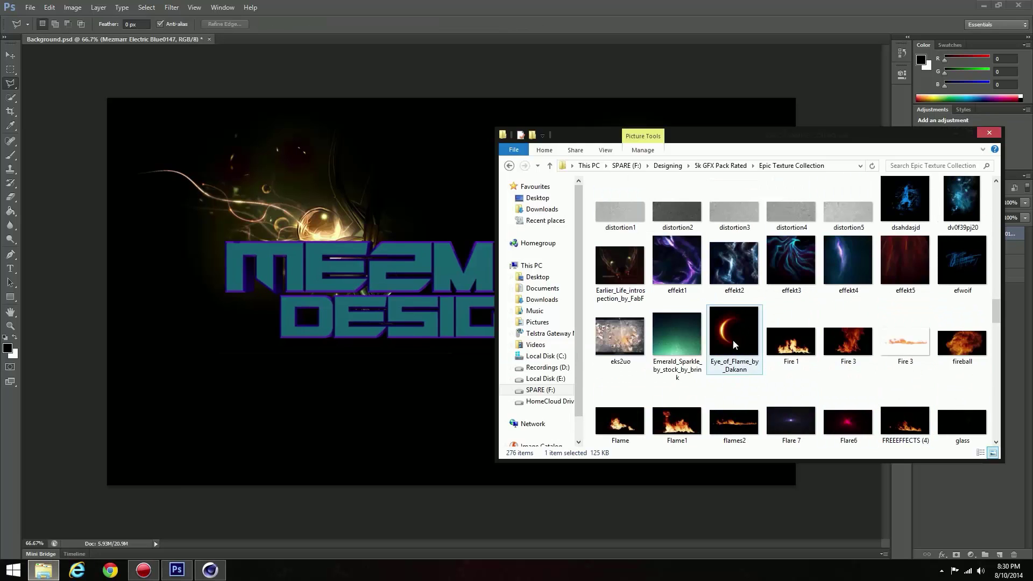
left_click_drag(734, 345, 452, 296)
left_click_drag(573, 423, 307, 492)
mouse_move(450, 338)
left_mouse_down()
mouse_move(450, 394)
mouse_move(449, 367)
left_mouse_up()
left_click_drag(565, 464, 780, 538)
Position the flame arc under the text and blend it in Screen mode.
left_click_drag(538, 328, 516, 323)
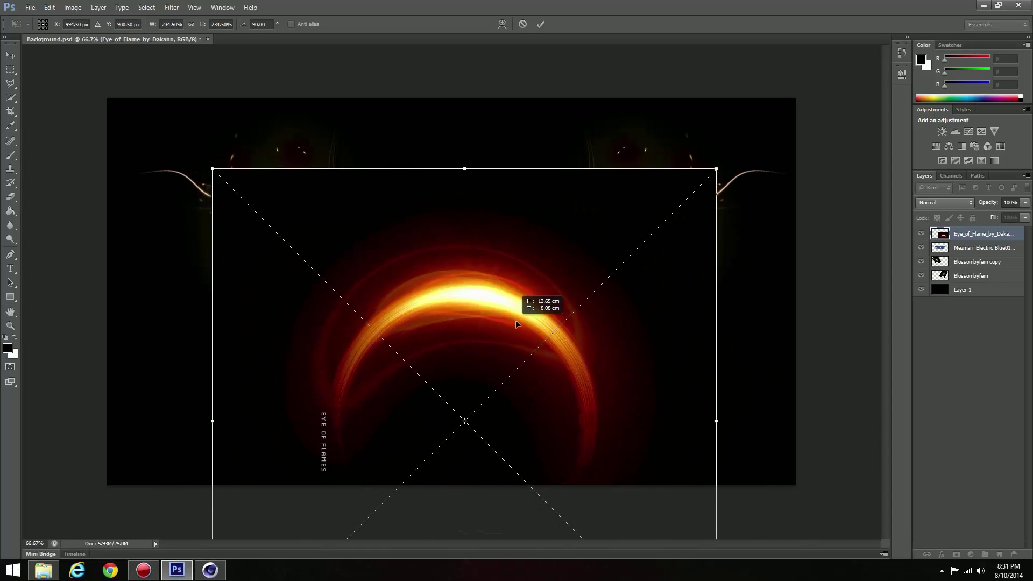
key("Return")
left_click(945, 203)
left_click(942, 296)
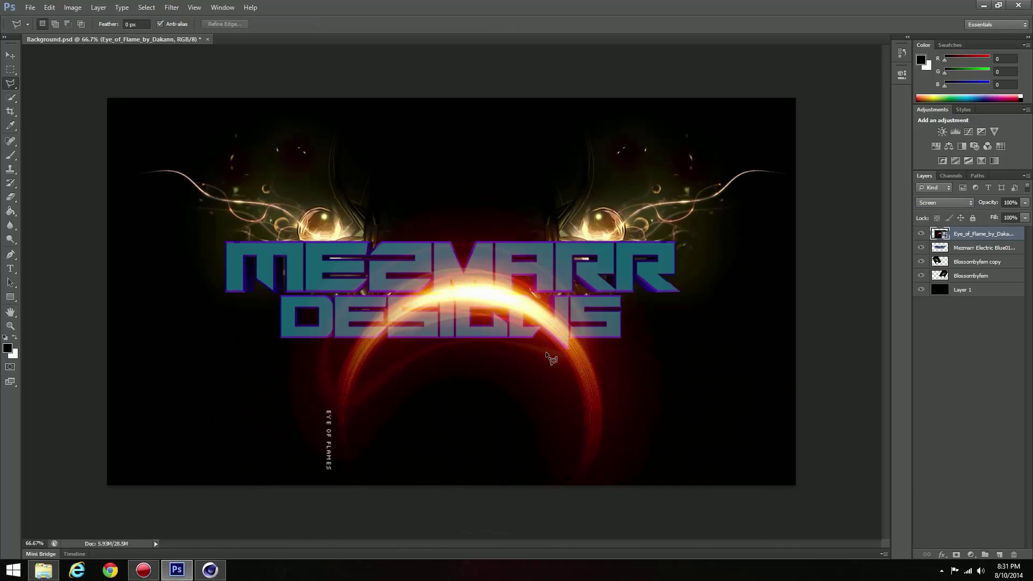
Attempt to remove the vertical EYE OF FLAMES text with a marquee and Clone Stamp.
double_click(572, 386)
left_click(517, 213)
left_click(10, 69)
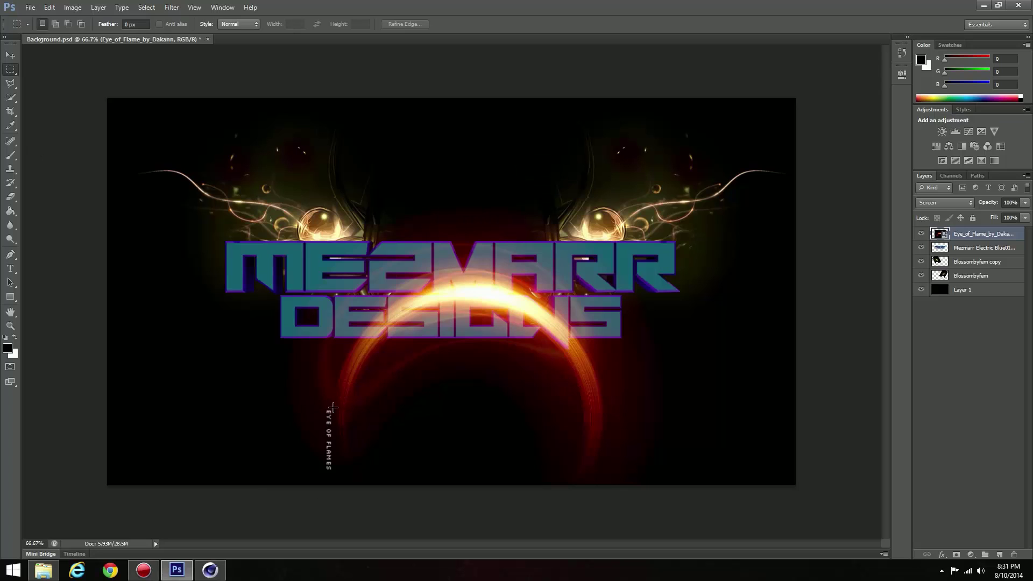
left_click_drag(325, 408, 333, 471)
left_click(12, 171)
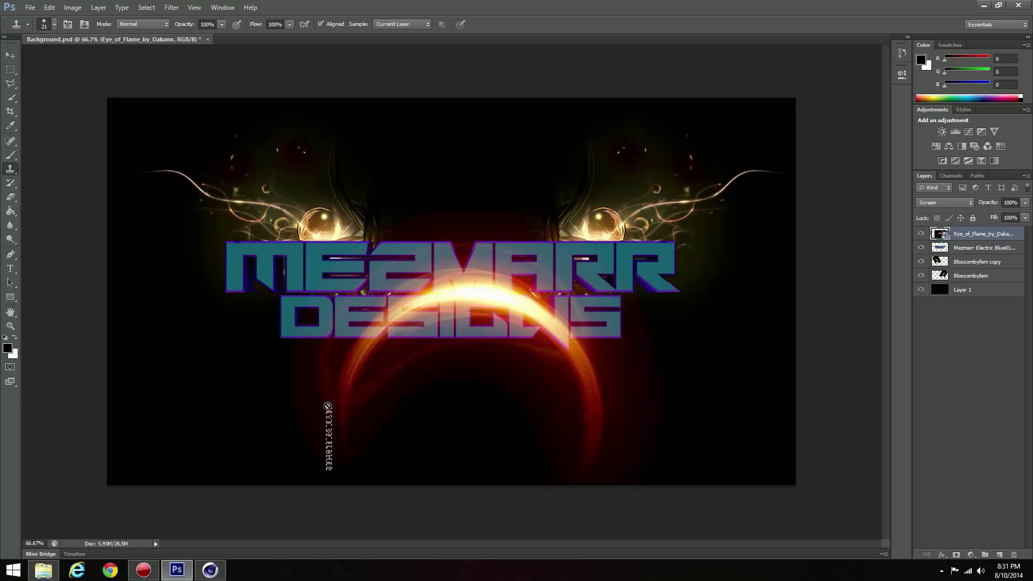
left_click(329, 409)
key("Return")
Rotate the flame arc about -4.76° and move its layer beneath the text.
key("ctrl+t")
left_click_drag(856, 412, 610, 403)
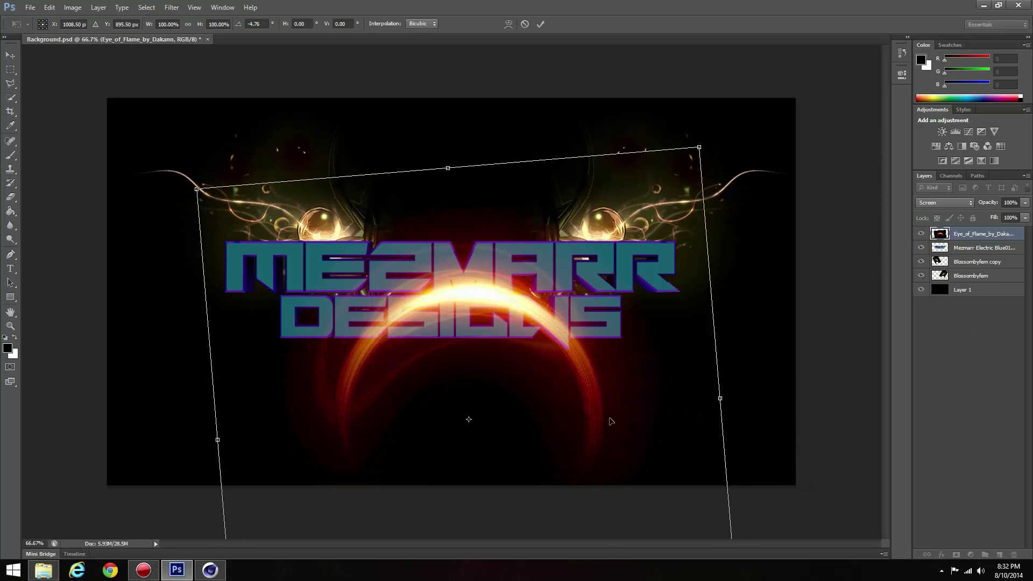
key("Return")
left_click_drag(969, 234, 947, 254)
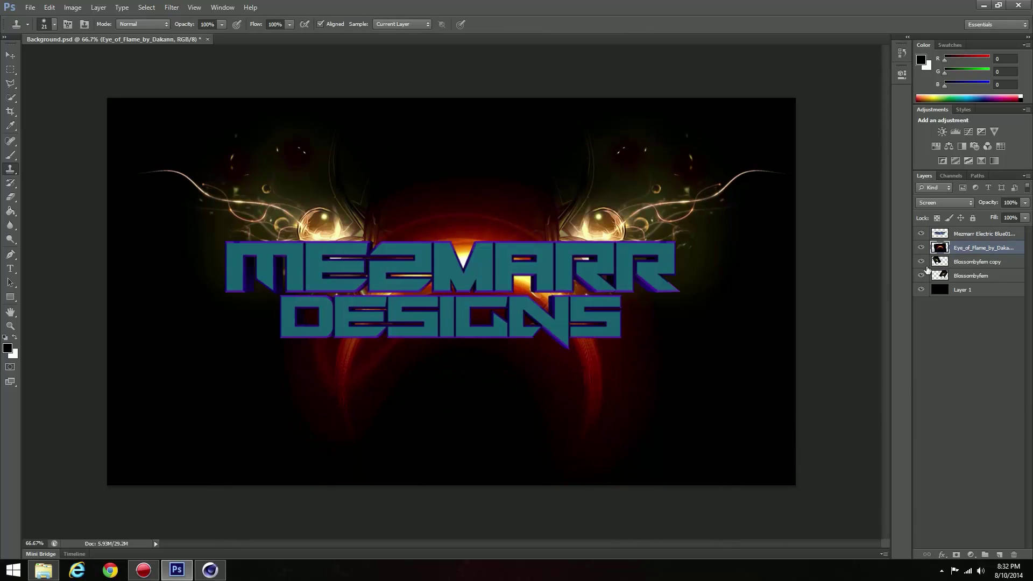
Place the Flare 7 texture from the texture folder onto the canvas.
left_click(43, 570)
scroll(791, 312, "down", 3)
scroll(791, 313, "up", 2)
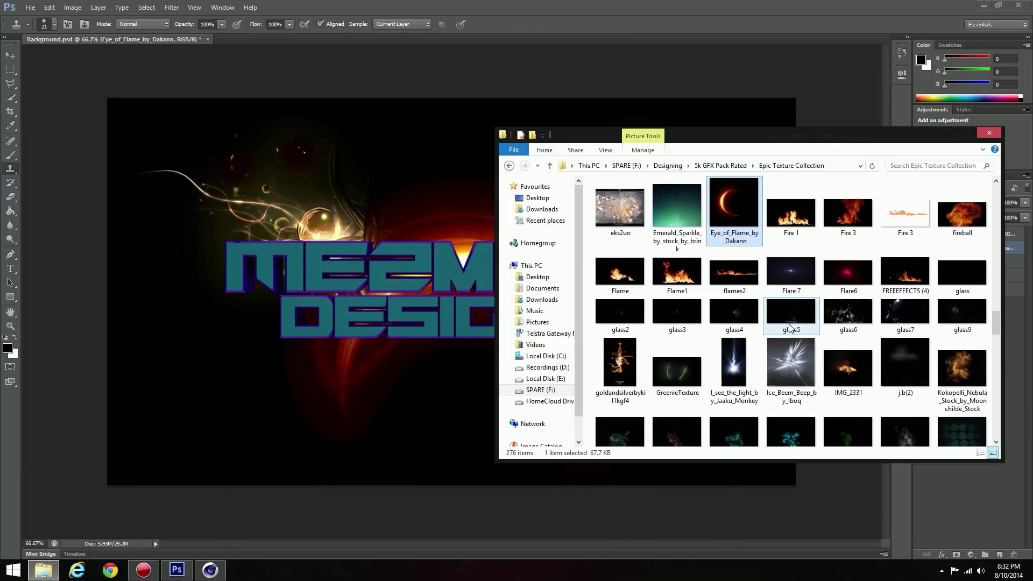
mouse_move(791, 271)
left_mouse_down()
mouse_move(481, 236)
mouse_move(546, 242)
mouse_move(523, 251)
left_mouse_up()
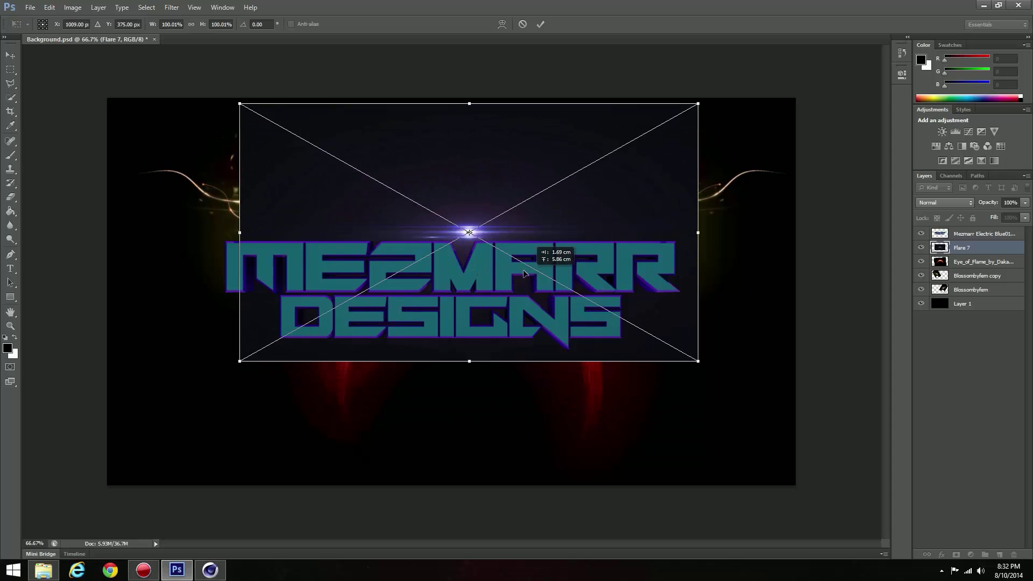
Scale Flare 7 to fill the canvas, place it above Layer 1, and nudge it higher.
left_click_drag(700, 370, 655, 383)
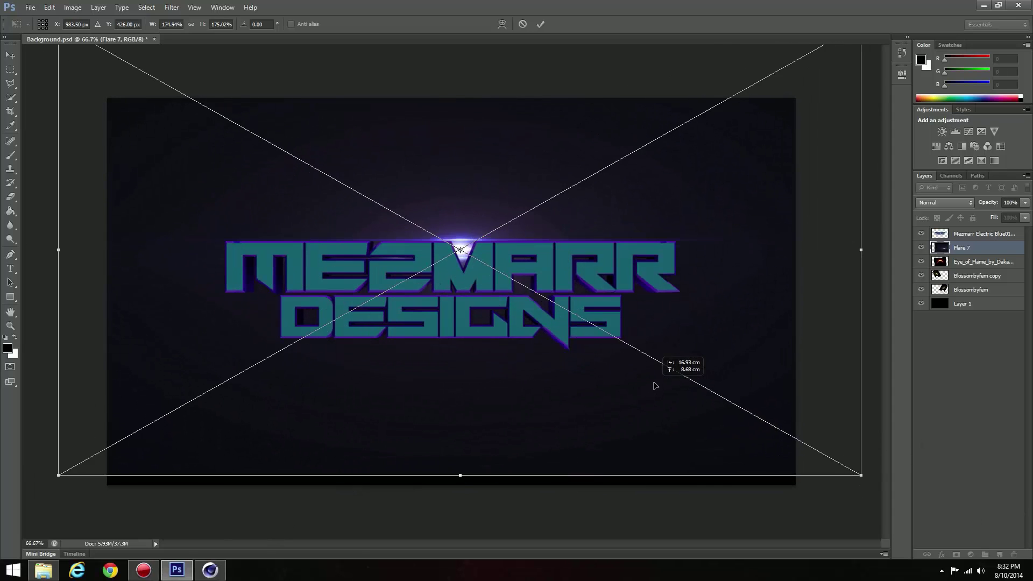
key("Return")
left_click_drag(963, 248, 979, 297)
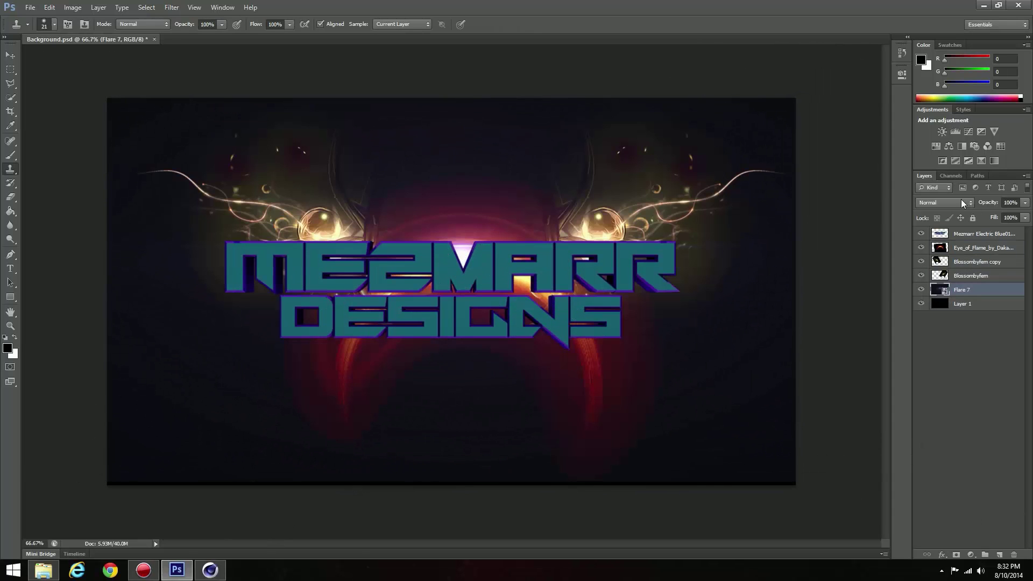
key("ctrl+t")
left_click_drag(550, 321, 549, 317)
key("Return")
Stretch the flare taller toward the bottom and fade it to 67% opacity.
key("s")
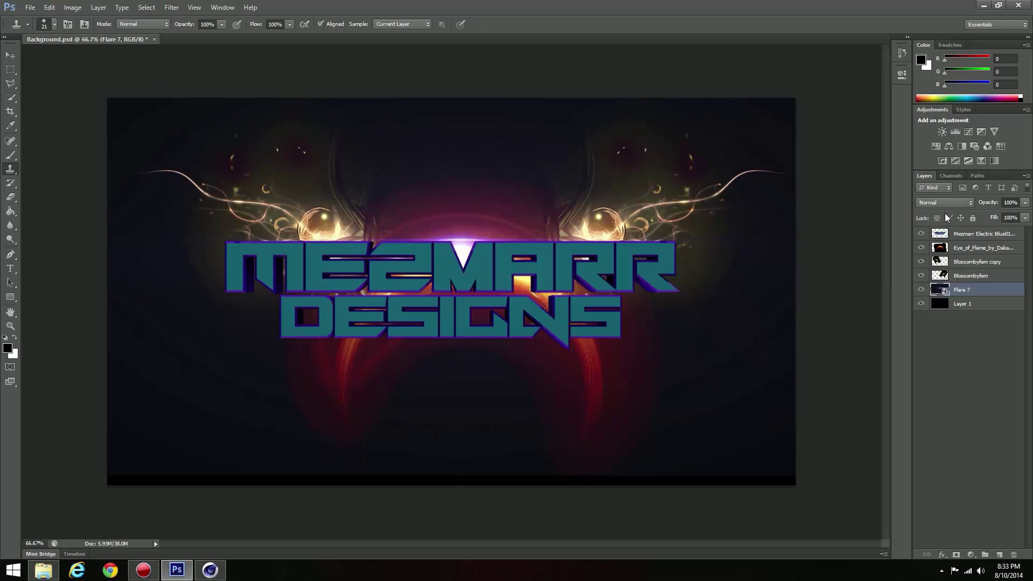
key("ctrl+t")
left_click_drag(500, 364, 528, 296)
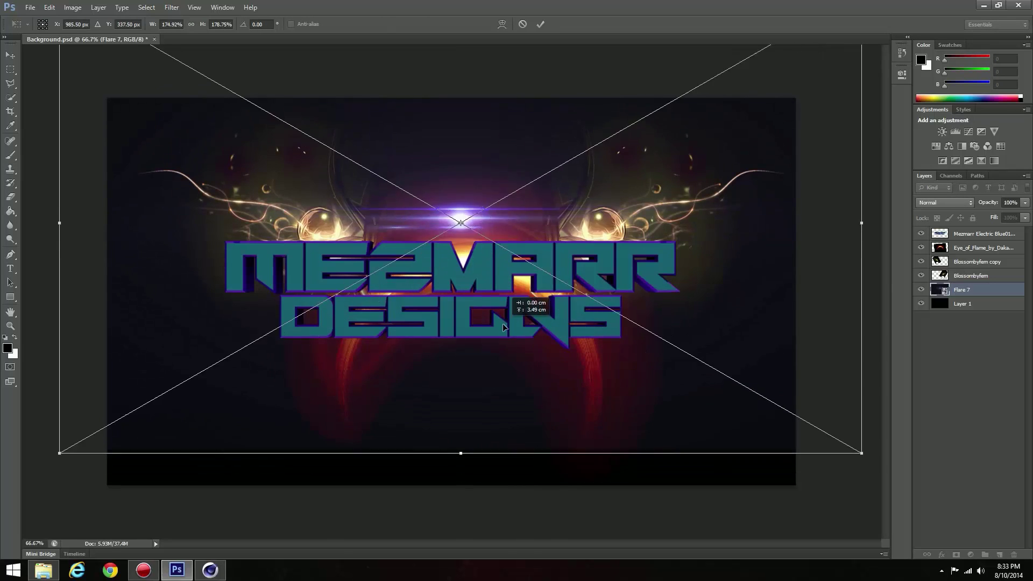
mouse_move(461, 455)
left_mouse_down()
mouse_move(469, 498)
mouse_move(474, 484)
left_mouse_up()
key("Return")
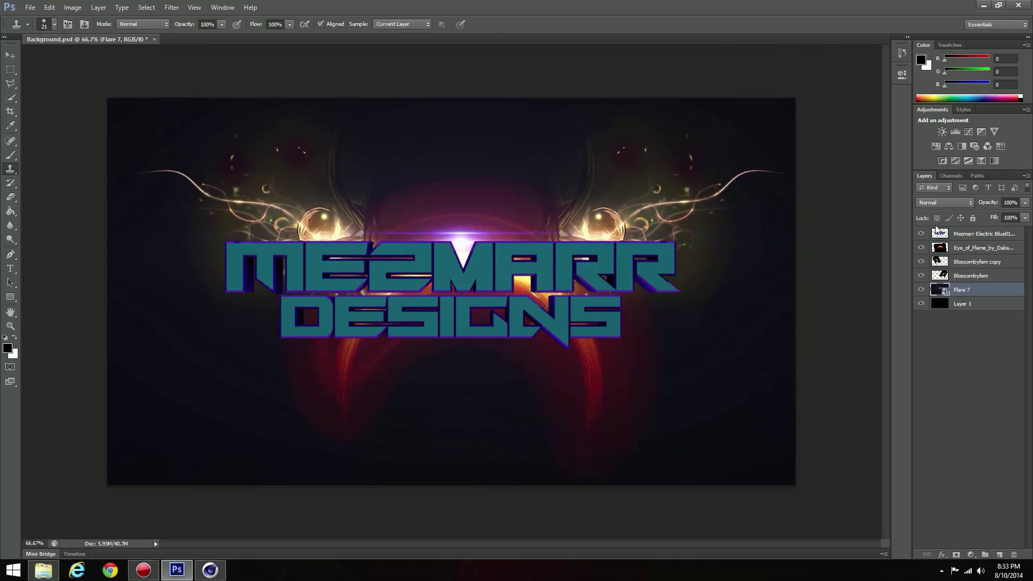
left_click_drag(989, 203, 979, 204)
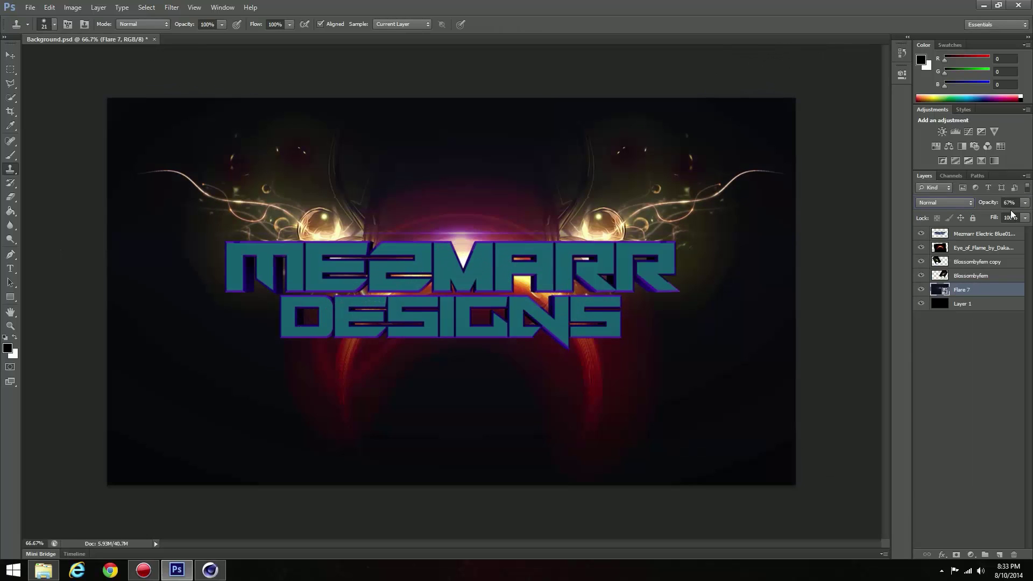
Duplicate Flare 7 and move the copy down so it glows beneath the text.
right_click(945, 293)
left_click(888, 207)
key("Return")
key("ctrl+t")
left_click_drag(544, 254, 544, 364)
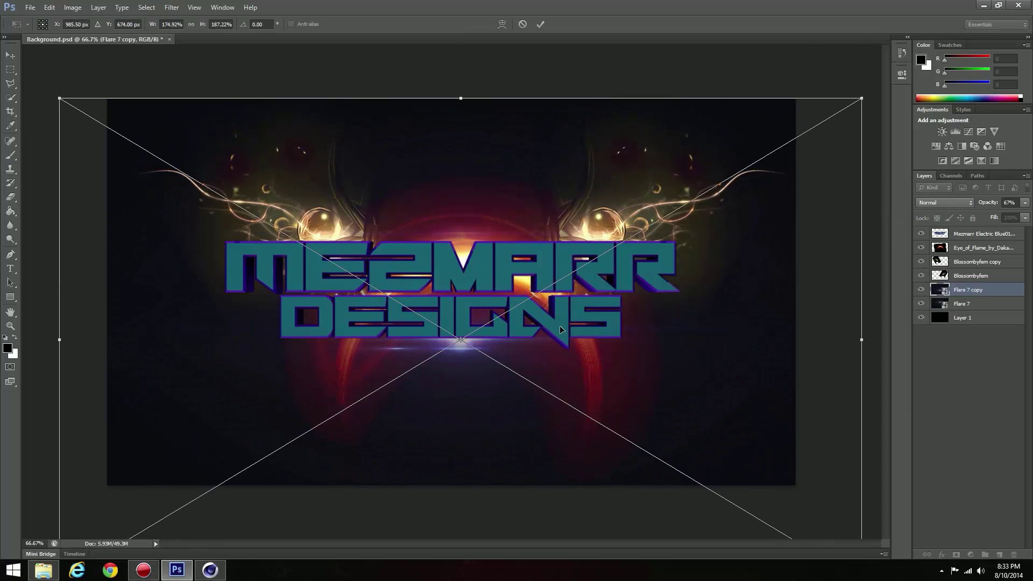
left_click_drag(560, 329, 561, 315)
key("Return")
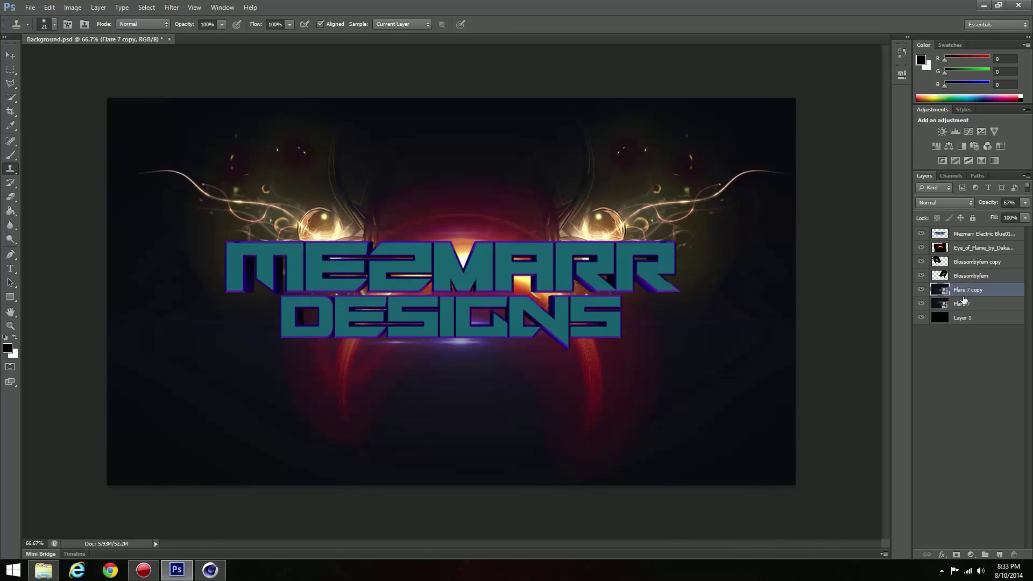
Select both flare layers and try Screen and Darken blend modes on them.
left_click(964, 303, "shift")
left_click(947, 203)
left_click(936, 290)
left_click(953, 203)
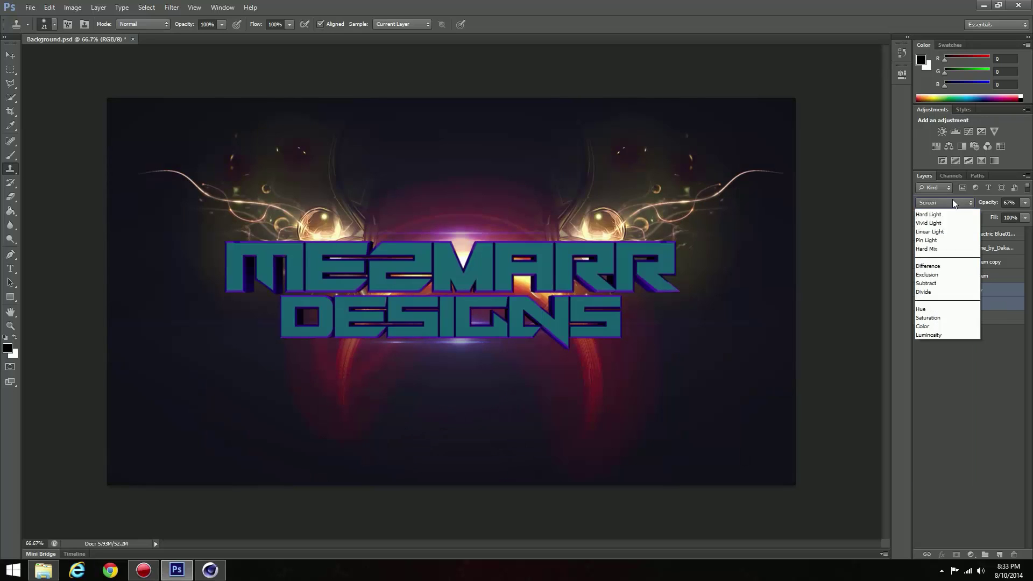
scroll(948, 269, "up", 3)
left_click(929, 240)
left_click(949, 200)
left_click(942, 242)
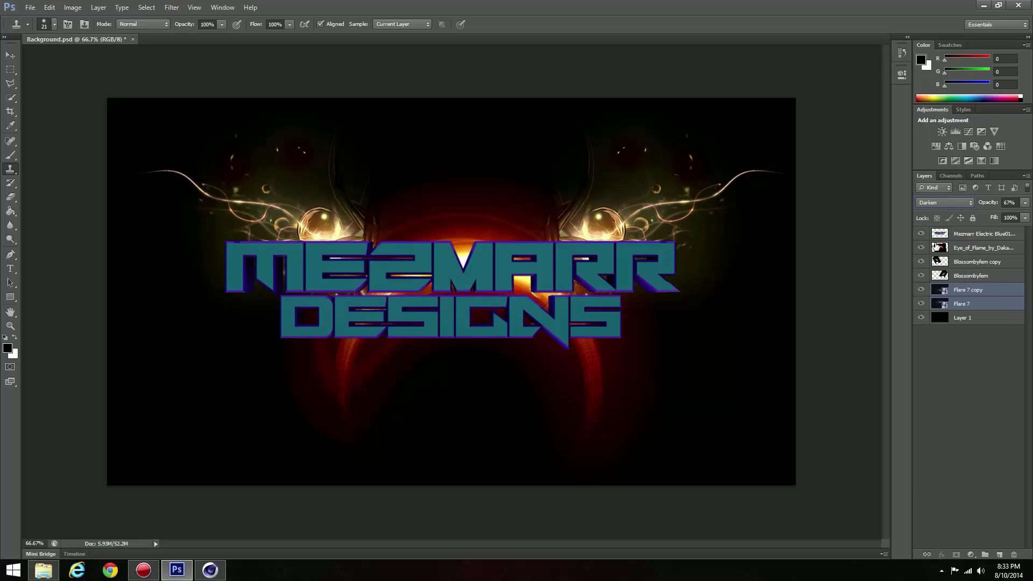
Try Lighten, Hard Mix and Screen blending on the flares, then reset to Normal.
left_click(946, 202)
left_click(940, 292)
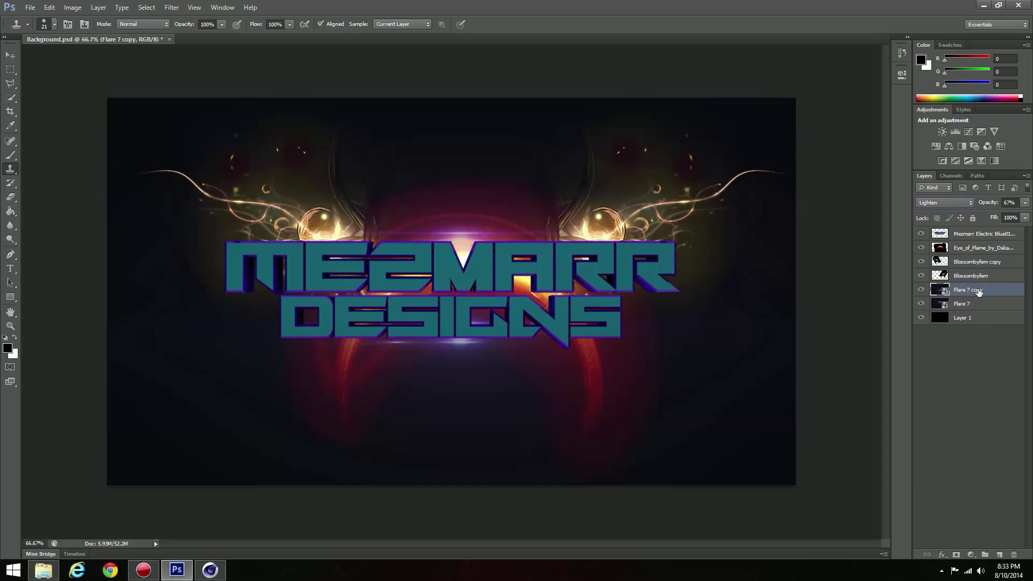
left_click(946, 202)
left_click(946, 306)
left_click(958, 202)
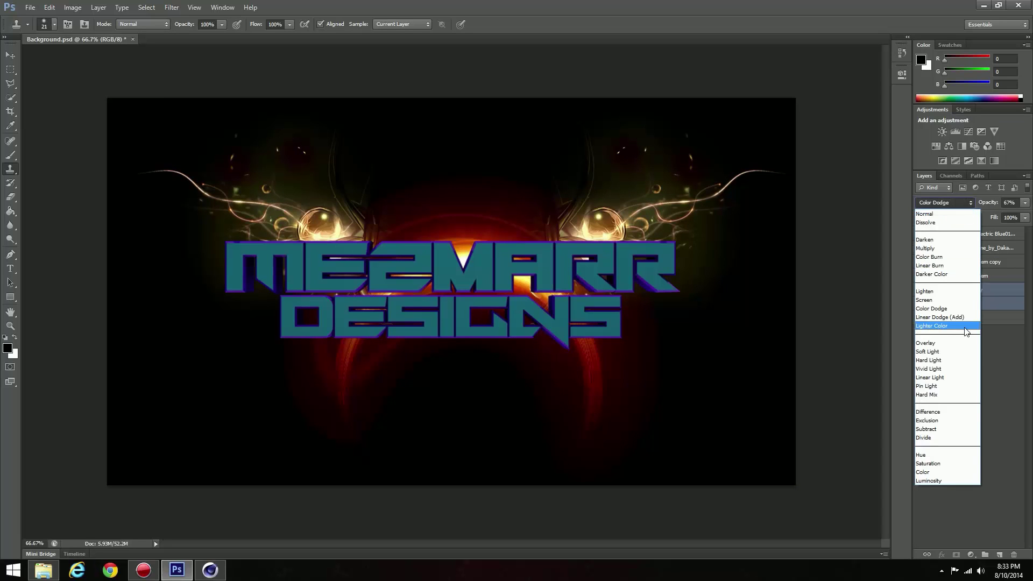
left_click(948, 394)
left_click(945, 203)
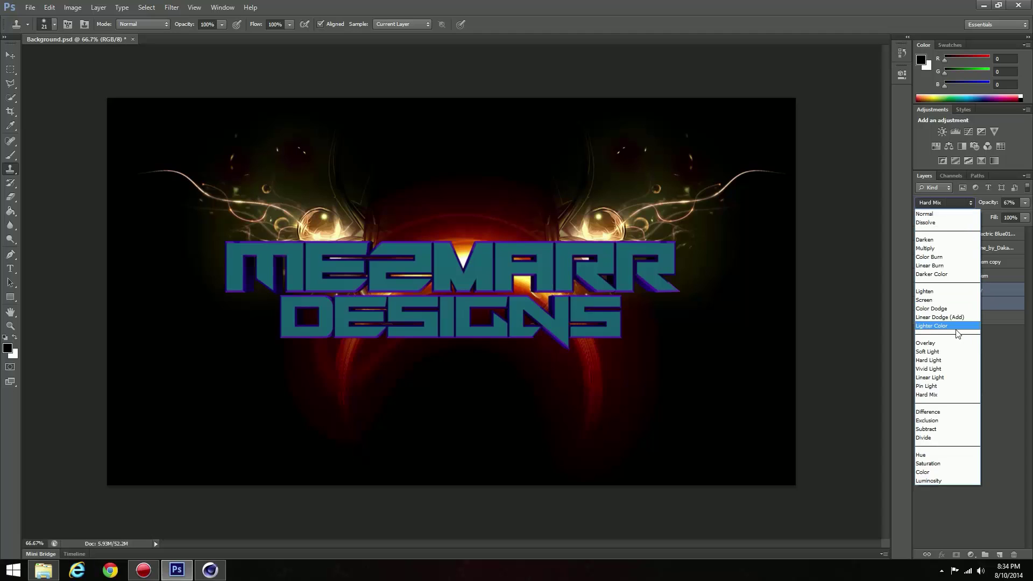
left_click(945, 298)
key("shift+alt+n")
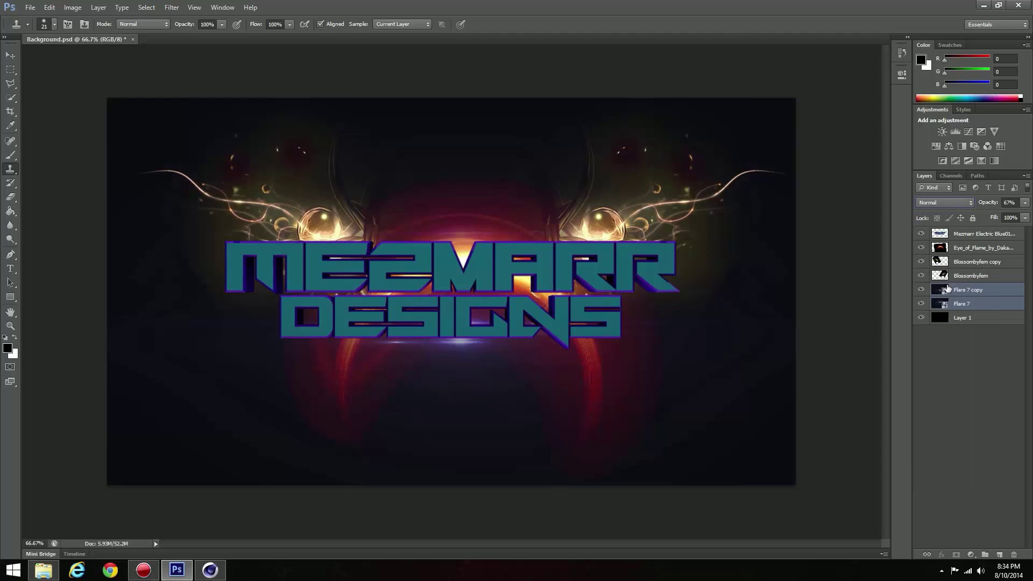
Merge the two flare layers and add a Color Overlay style in Overlay mode.
right_click(972, 293)
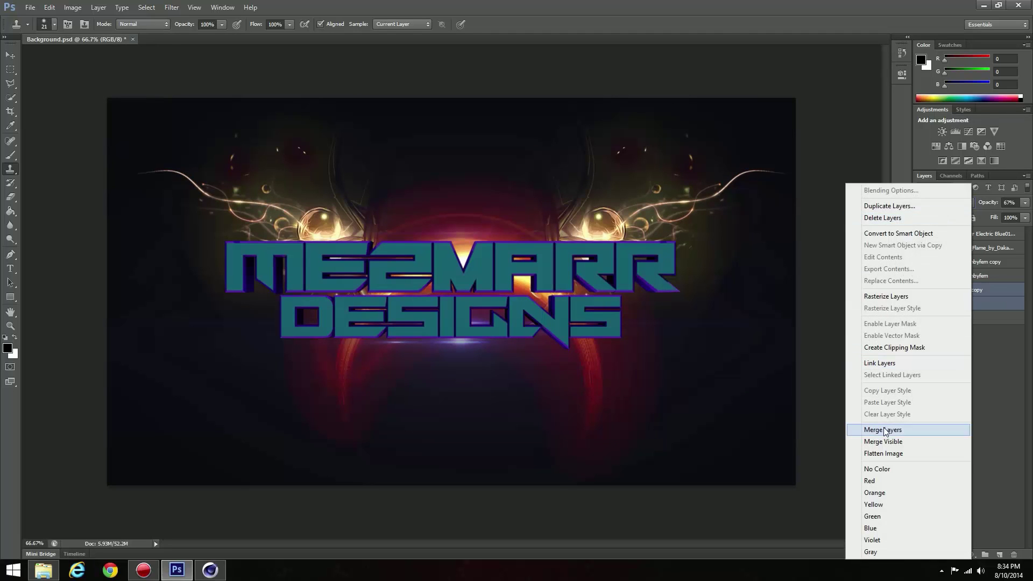
left_click(891, 392)
double_click(956, 293)
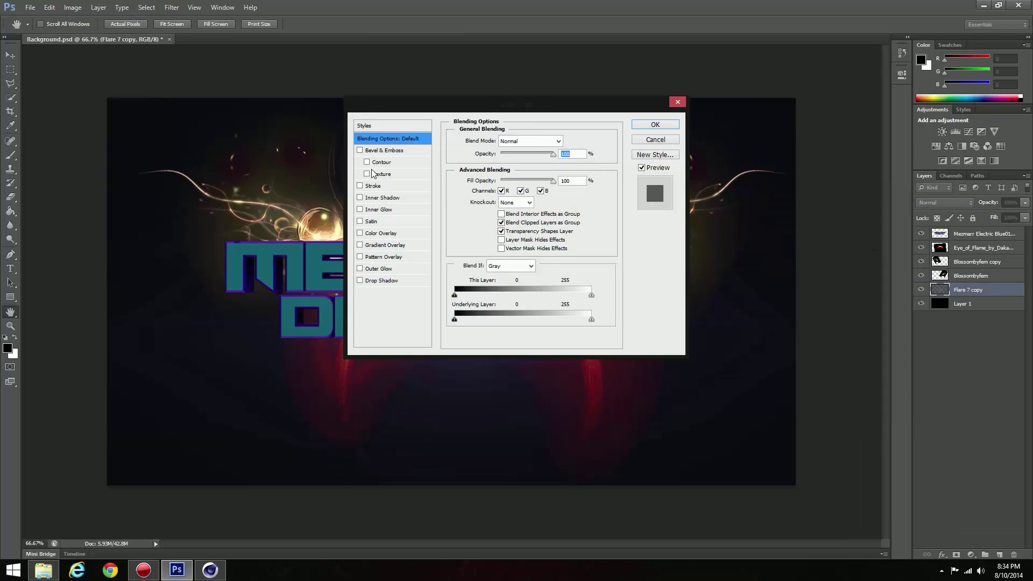
left_click(370, 234)
left_click(552, 281)
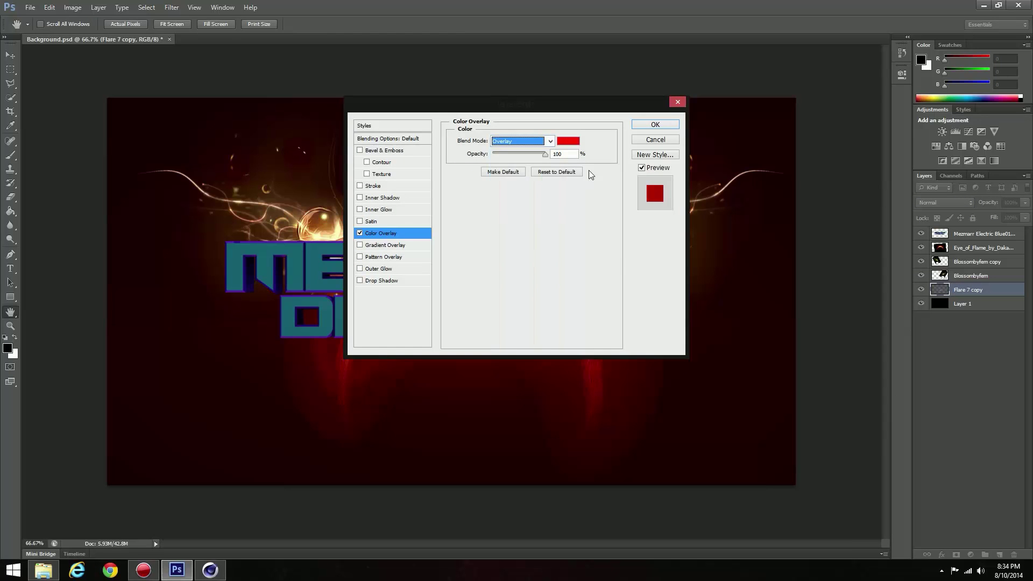
Set the overlay colour to cyan #00ffea and fade the merged flare to 57% opacity.
left_click(570, 141)
left_click(523, 223)
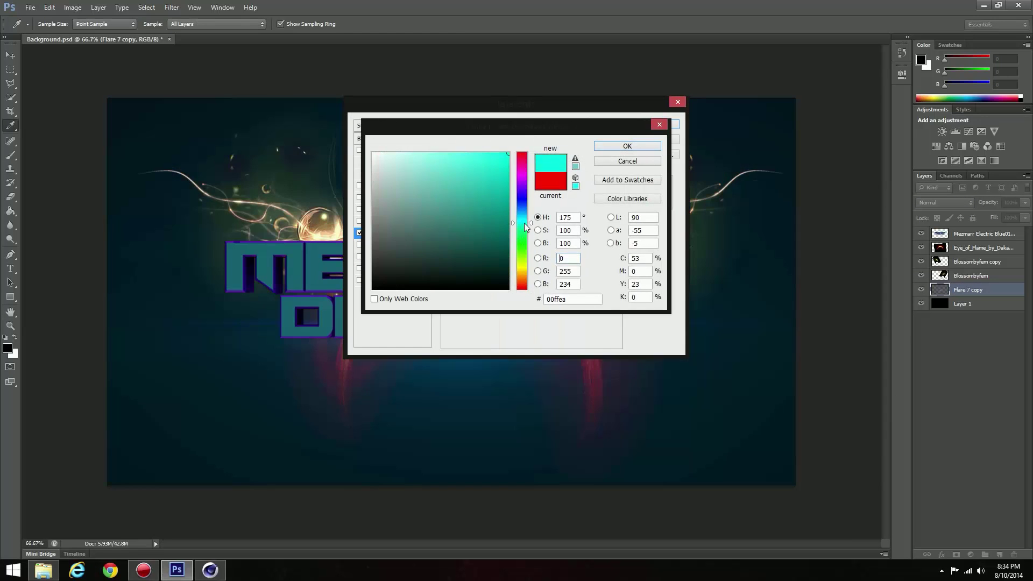
left_click(628, 147)
left_click(652, 124)
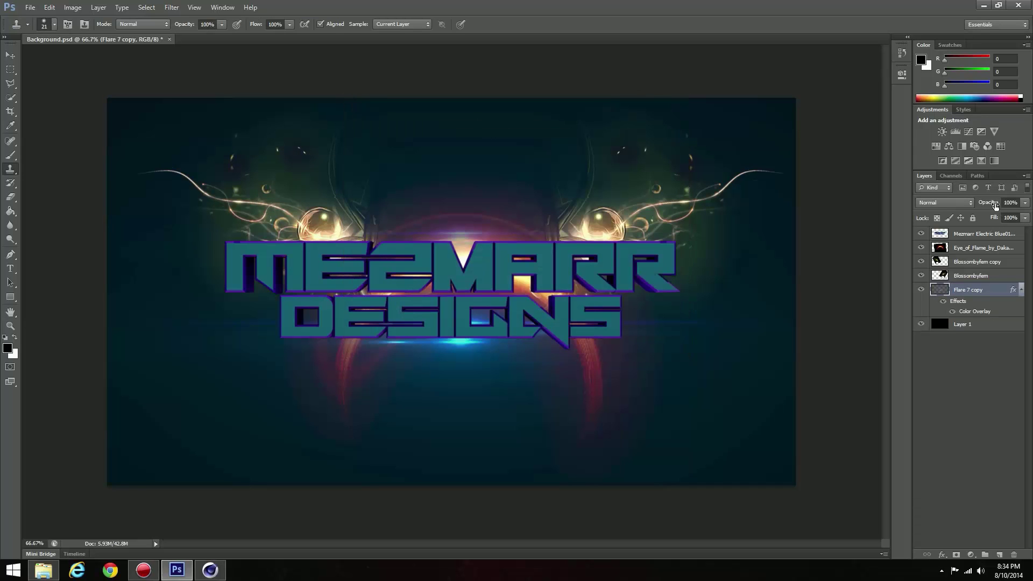
left_click_drag(995, 205, 969, 206)
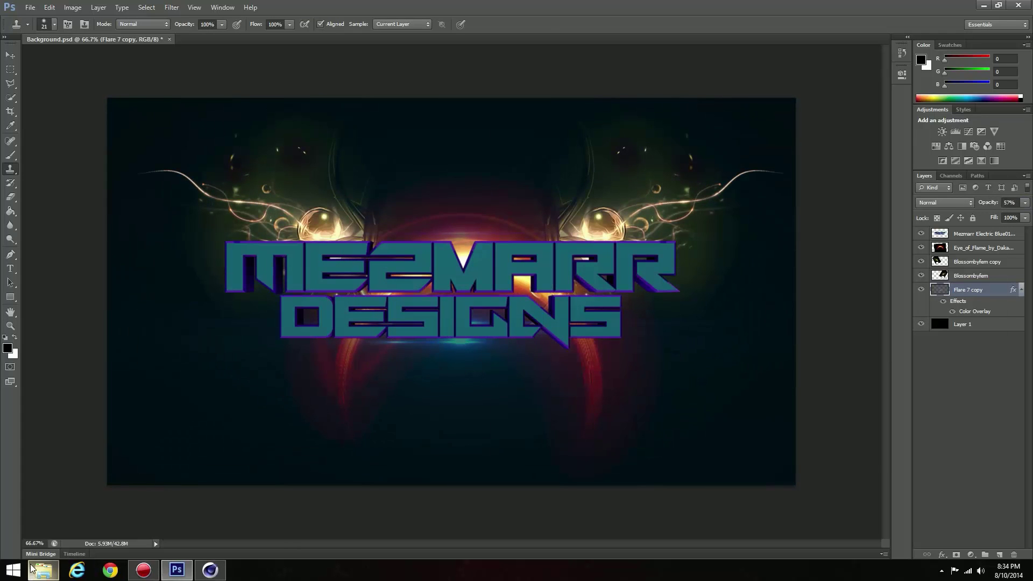
Place particle texture Texture_68 onto the design and move it above the flame layer.
left_click(43, 570)
scroll(781, 257, "down", 5)
scroll(861, 323, "down", 3)
scroll(876, 333, "down", 5)
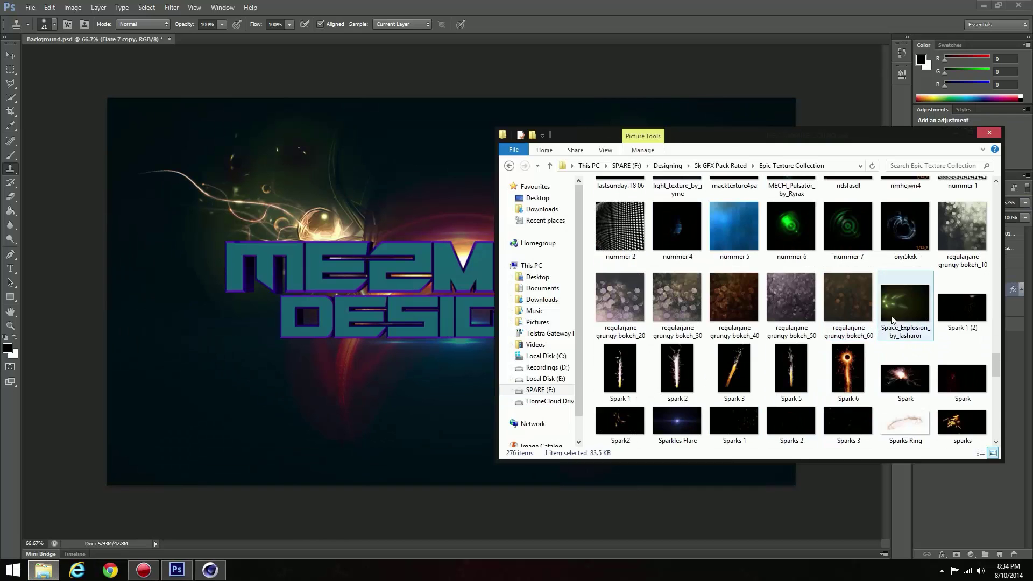
scroll(851, 342, "down", 5)
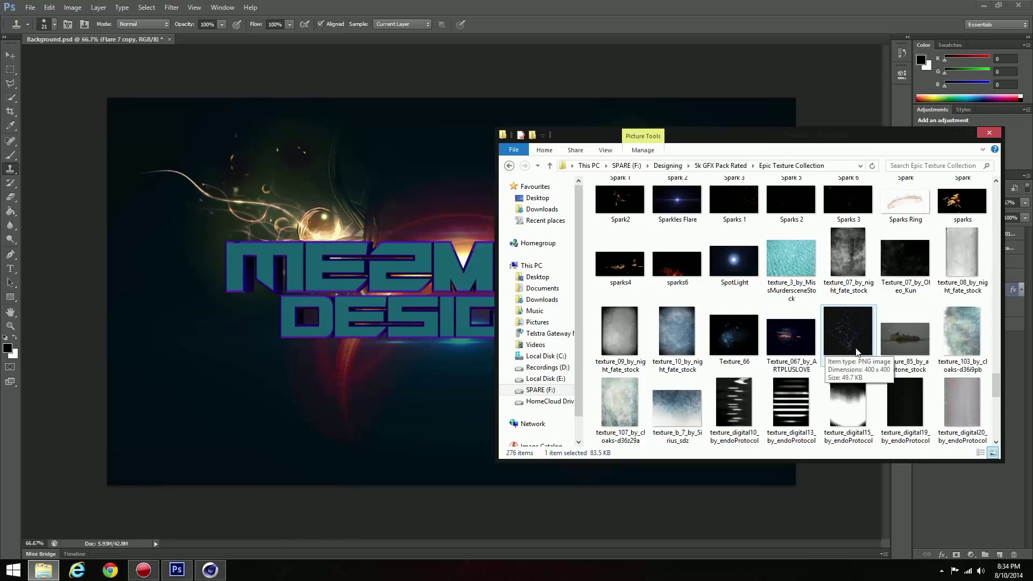
mouse_move(817, 350)
left_mouse_down()
mouse_move(484, 372)
mouse_move(506, 439)
left_mouse_up()
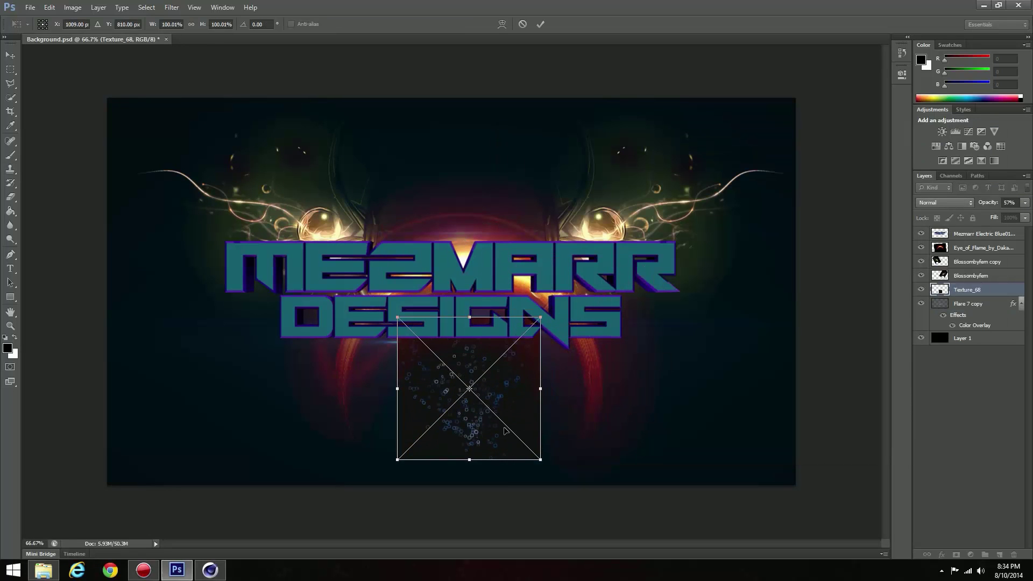
key("Return")
key("ctrl+bracketright")
key("ctrl+bracketright")
key("ctrl+bracketright")
Set the texture to Screen blending, then delete the texture layer and return to Explorer.
left_click(947, 203)
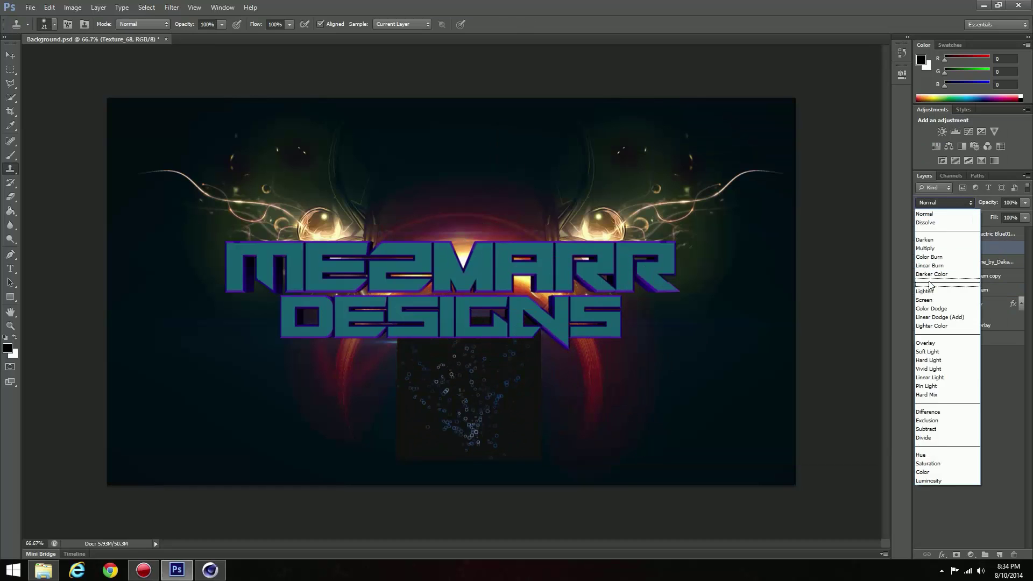
left_click(945, 286)
right_click(1000, 253)
left_click(921, 204)
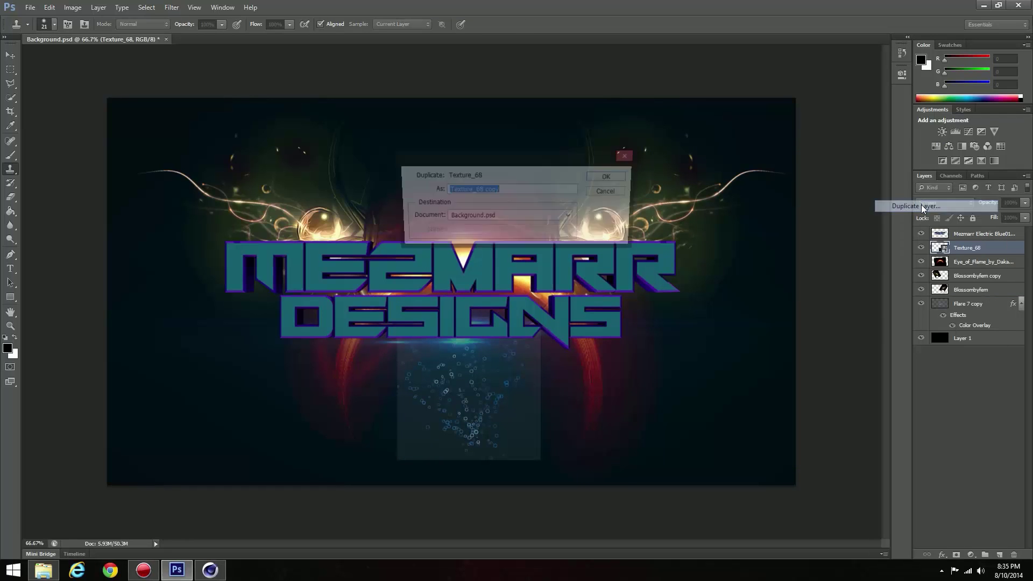
key("Return")
left_click(43, 570)
Go from Designing into Rated 40k Jedi Pack > Wallpapers_Stocks Textures and drag image 316688 into Photoshop.
scroll(815, 327, "down", 5)
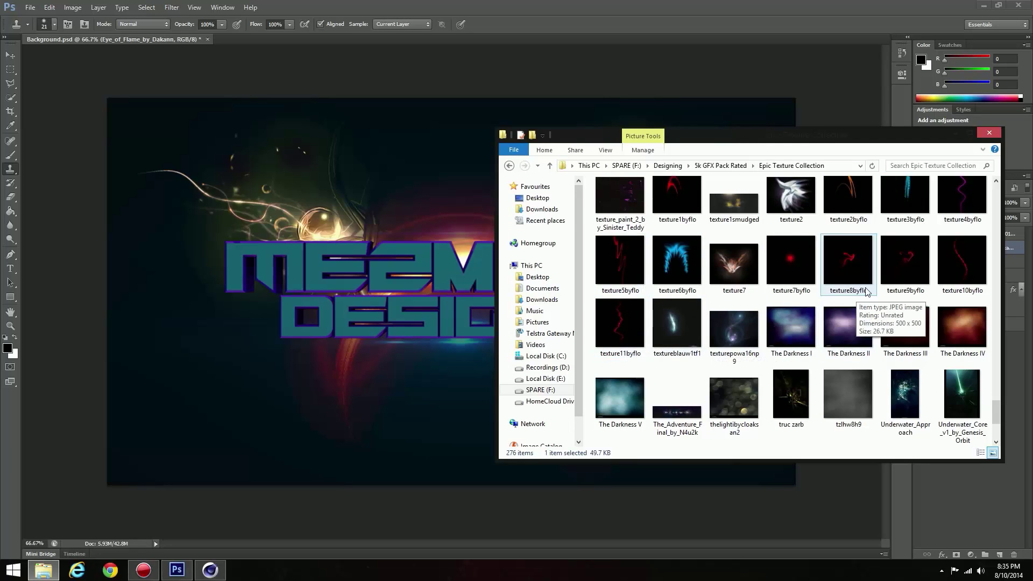
scroll(891, 387, "down", 2)
left_click(720, 166)
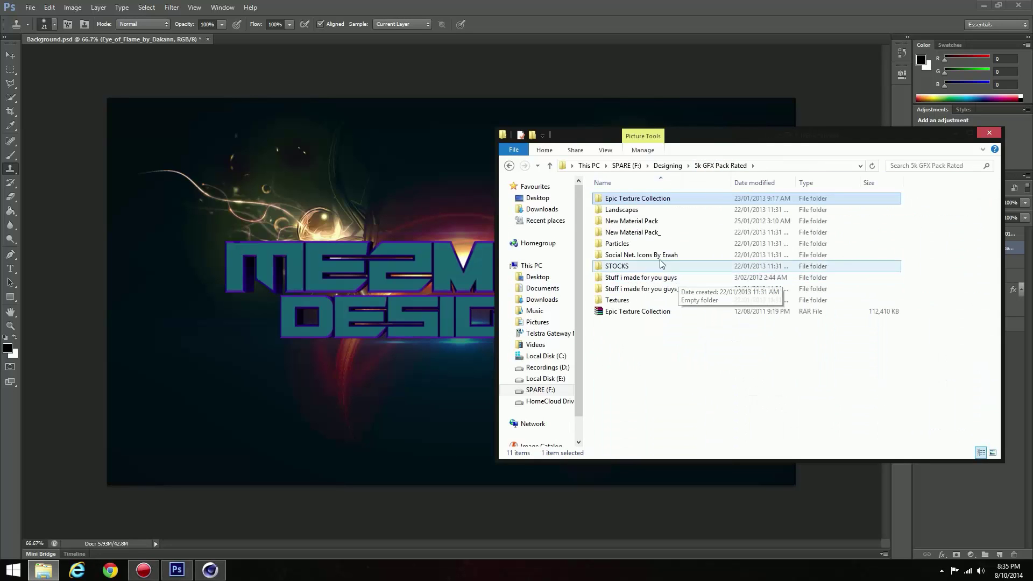
left_click(667, 165)
double_click(658, 232)
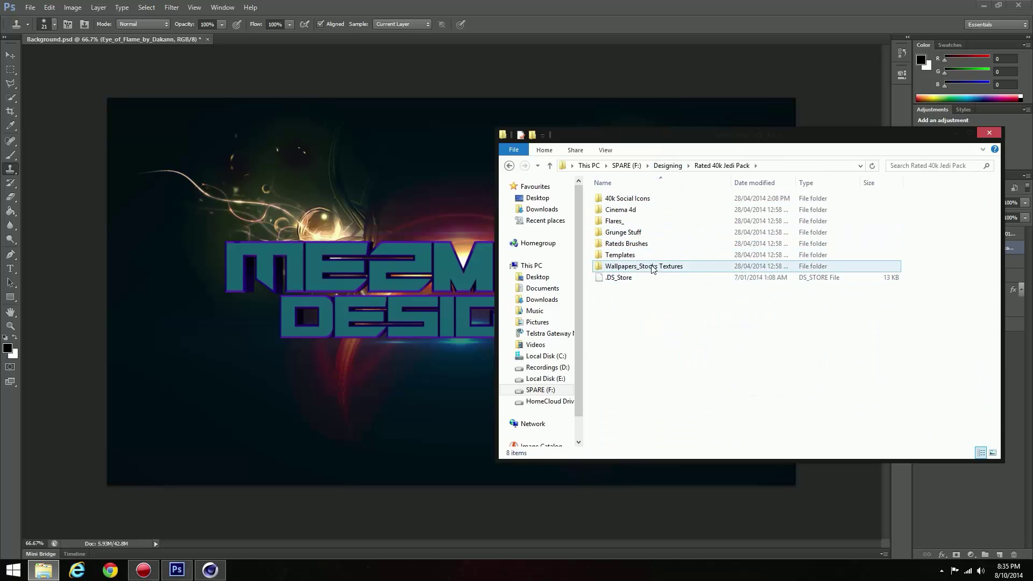
double_click(638, 233)
key("BackSpace")
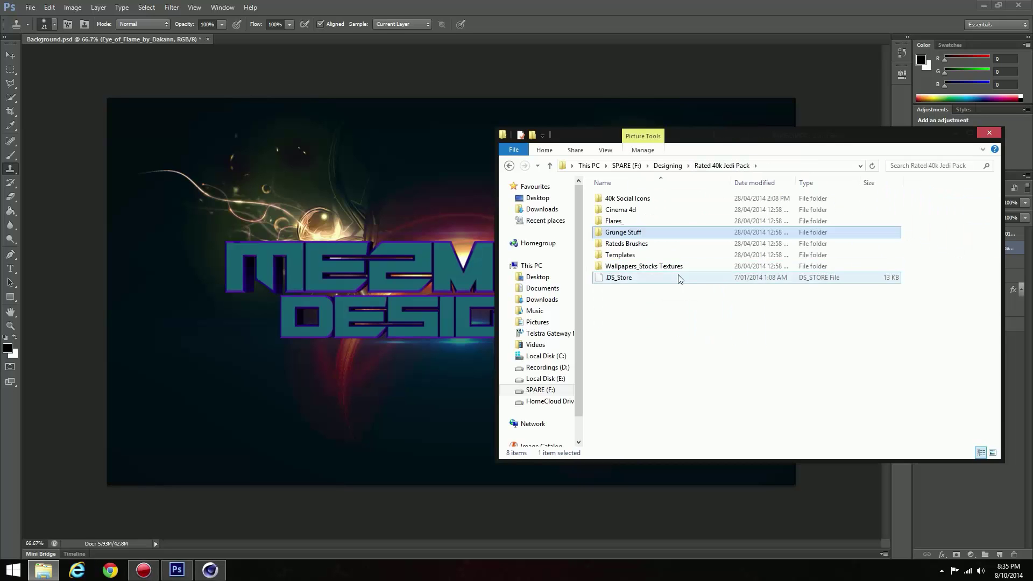
double_click(669, 265)
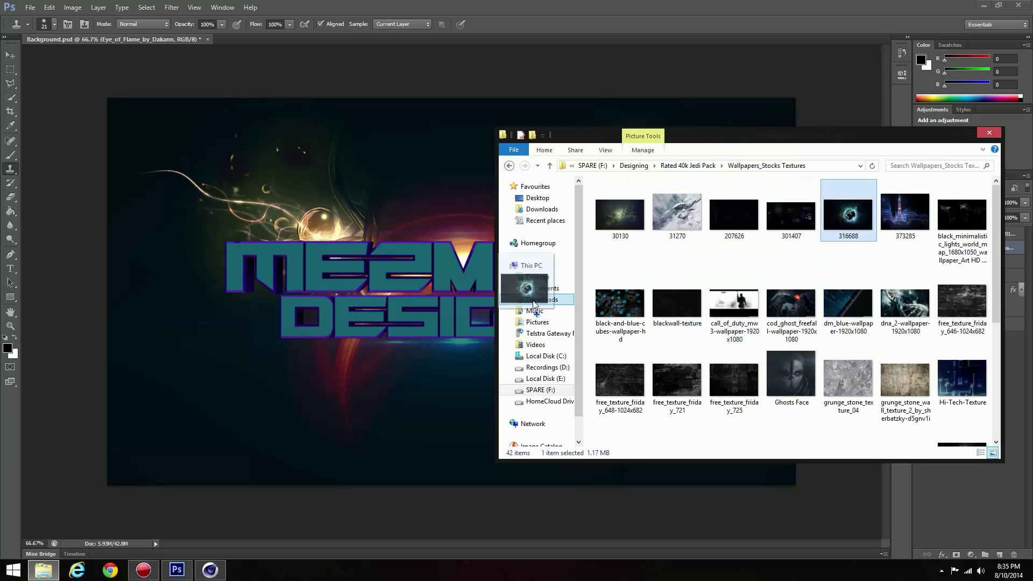
left_click_drag(840, 231, 477, 342)
Scale globe image 316688 to fill the canvas, place it below the flares, and delete black Layer 1.
left_click_drag(623, 420, 822, 483)
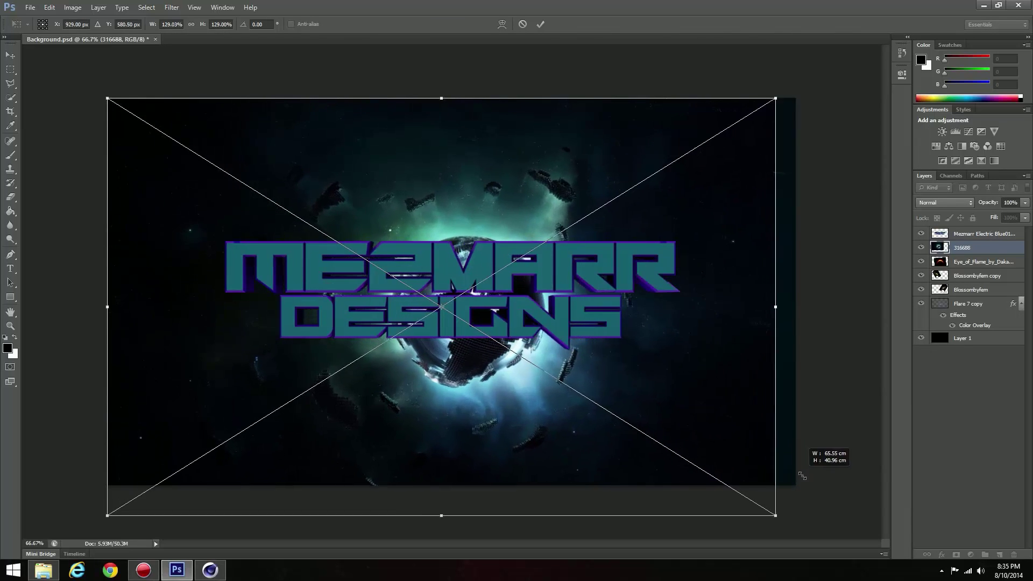
key("Return")
left_click_drag(964, 248, 953, 334)
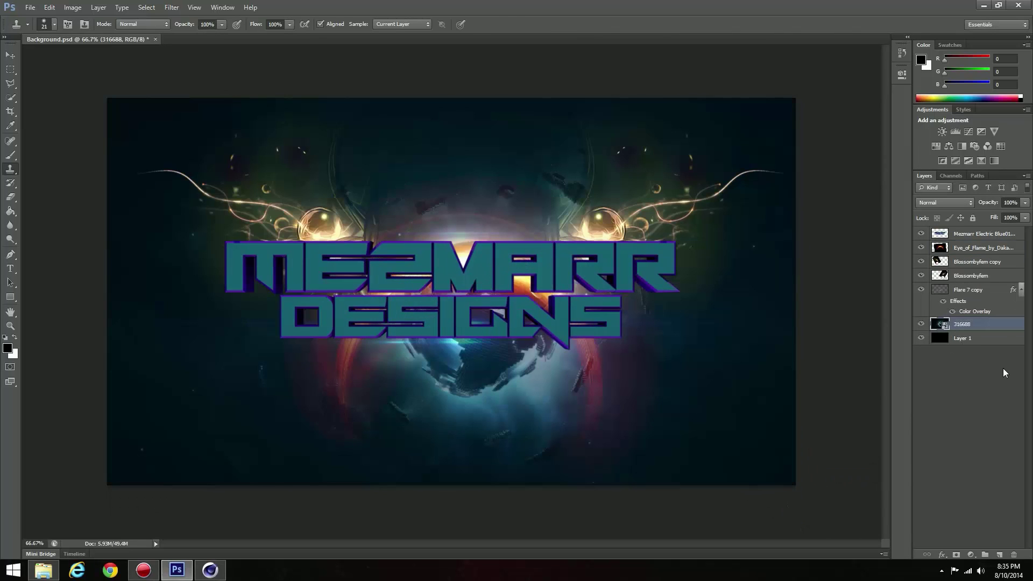
left_click_drag(973, 337, 975, 340)
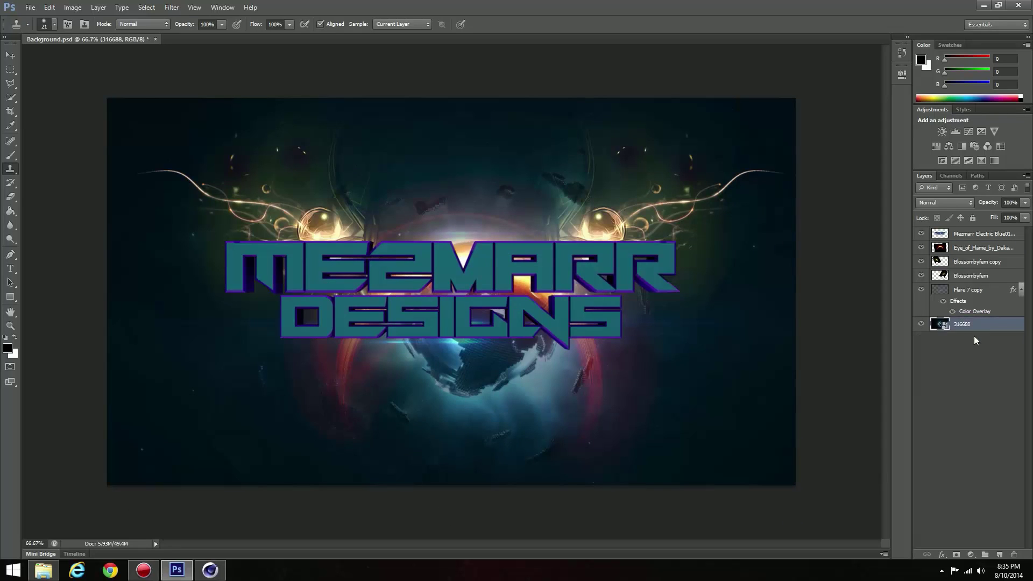
left_click(968, 249)
left_click(936, 146)
Shift the hue about +64 toward purple and green with a Hue/Saturation adjustment.
left_click_drag(813, 140, 850, 143)
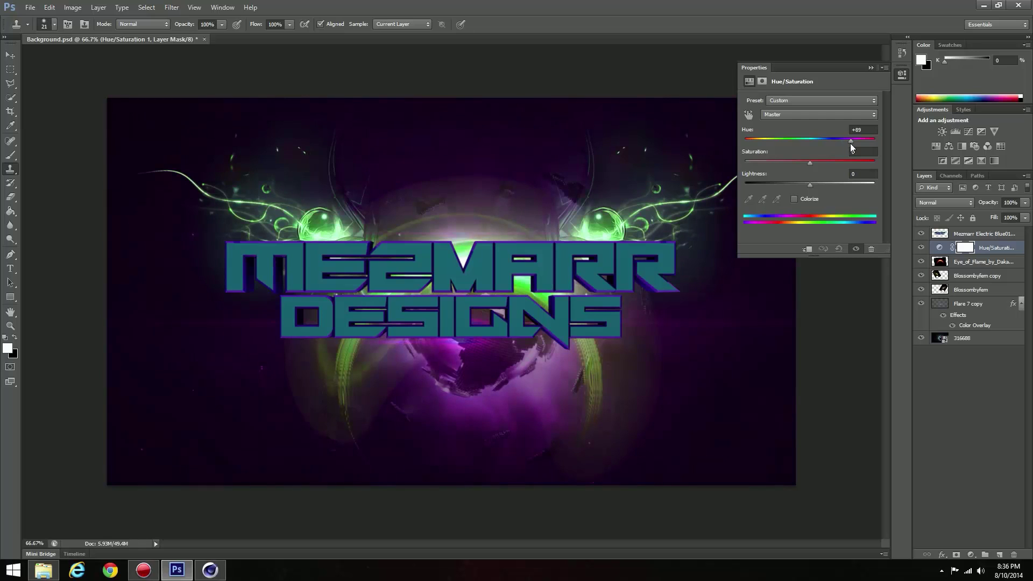
left_click(997, 399)
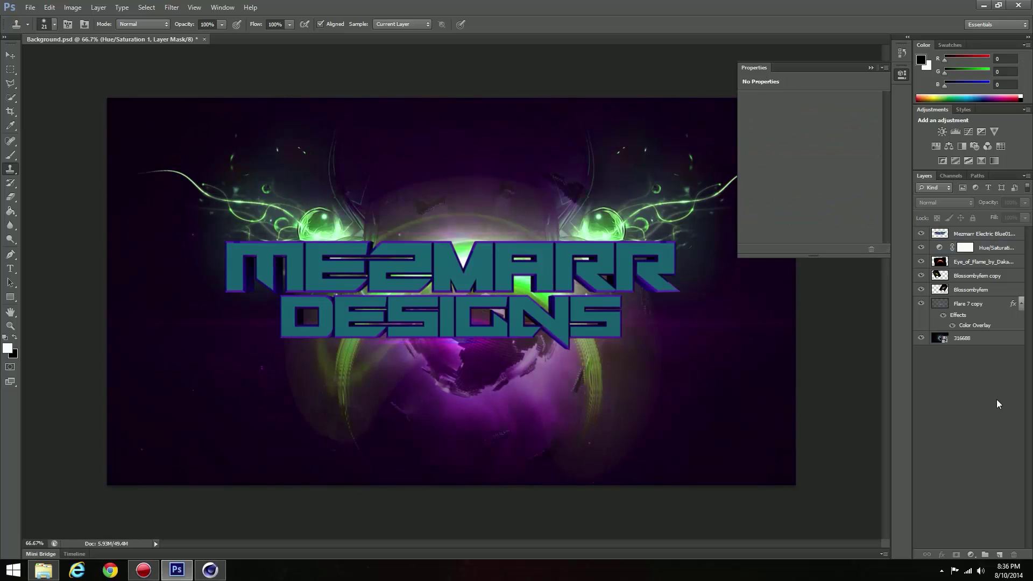
left_click(878, 69)
left_click(958, 234)
Add a second Hue/Saturation layer above Mezmarr with Saturation +45.
left_click(936, 146)
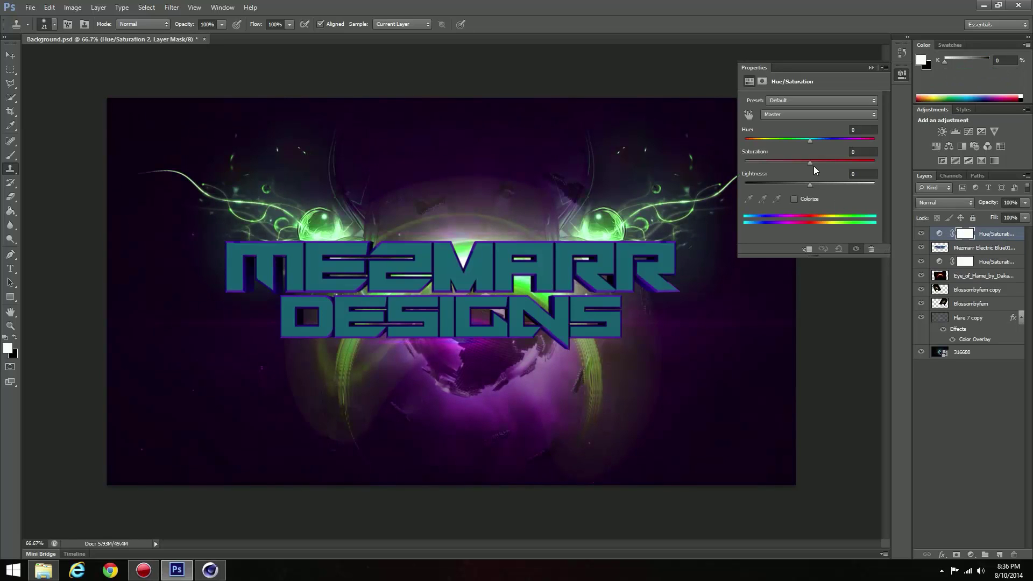
mouse_move(811, 161)
left_mouse_down()
mouse_move(868, 167)
mouse_move(809, 143)
left_mouse_up()
left_click(902, 74)
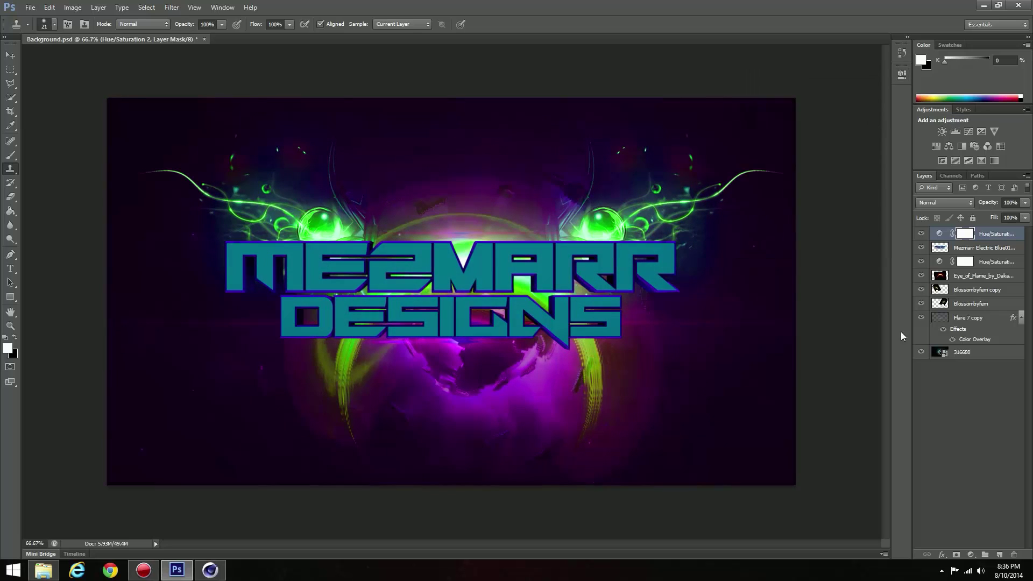
left_click(969, 353)
left_click(983, 249)
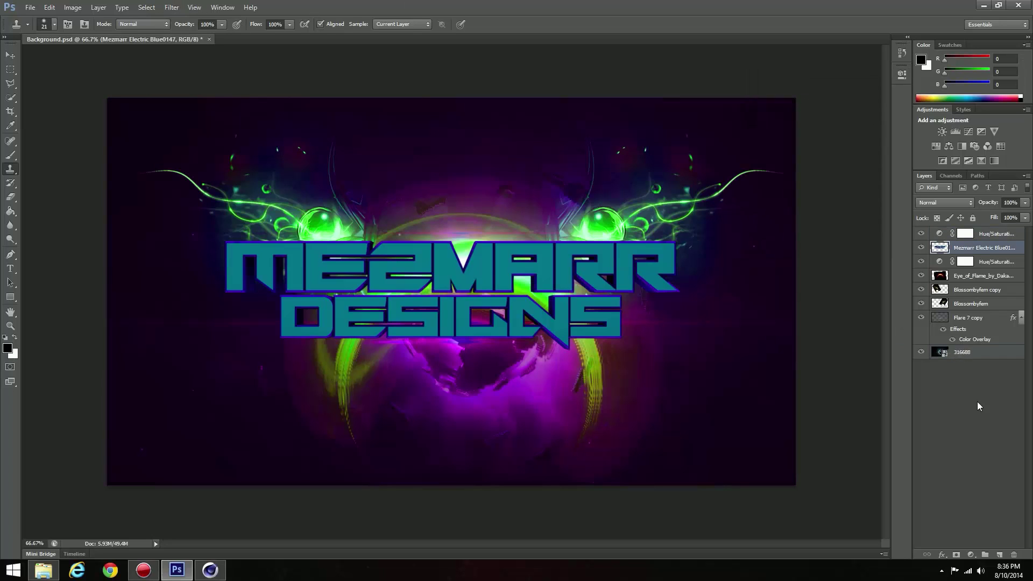
left_click(969, 352)
left_click(171, 7)
Apply Lens Correction to layer 316688 with a Custom Vignette Amount of -64.
key("Escape")
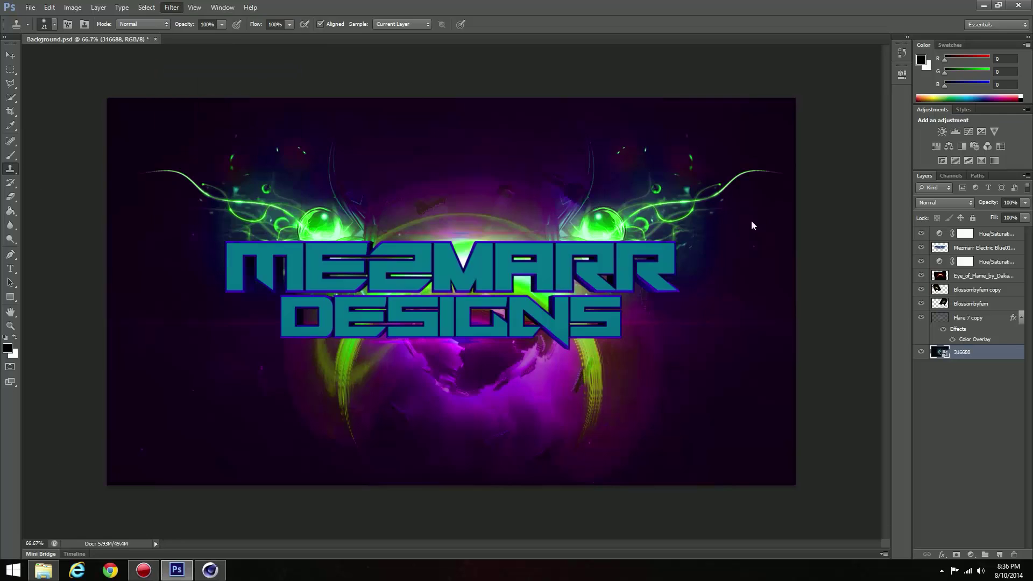
key("ctrl+shift+r")
left_click(923, 65)
left_click_drag(936, 228, 893, 228)
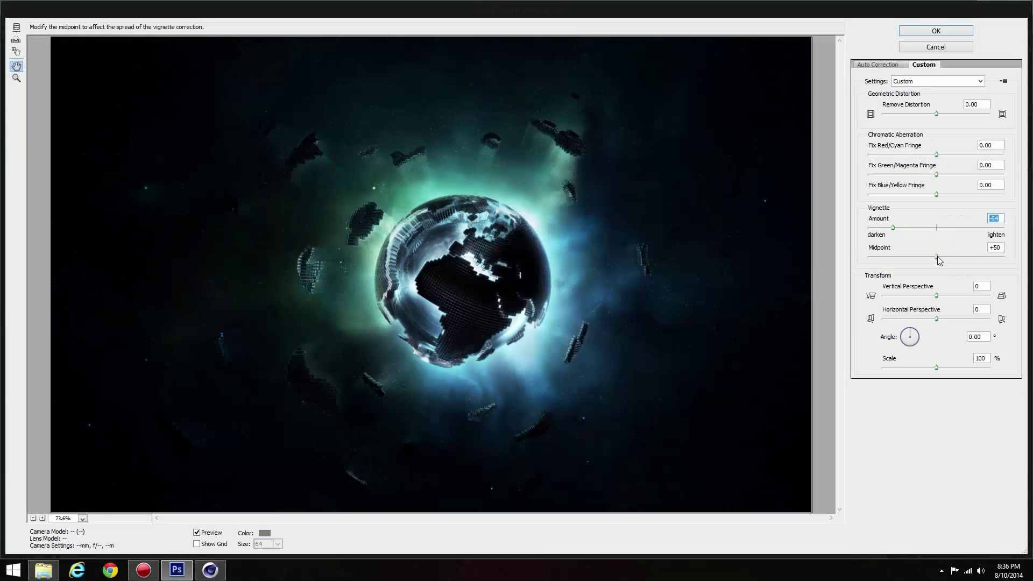
left_click(932, 45)
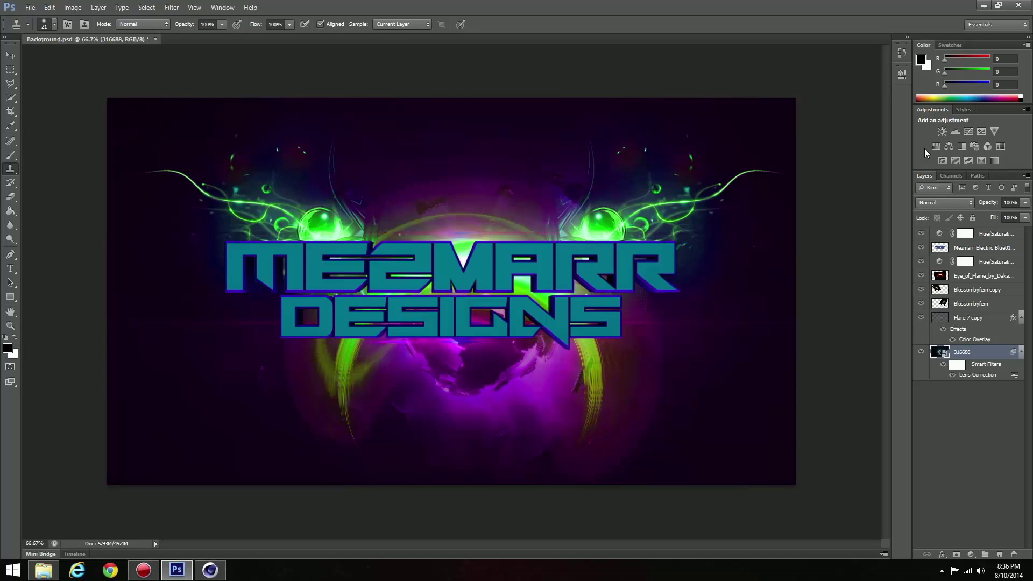
Reapply the last filter to the Mezmarr Electric Blue layer, then select Flare 7 copy and browse filters.
left_click(985, 247)
left_click(171, 7)
key("Escape")
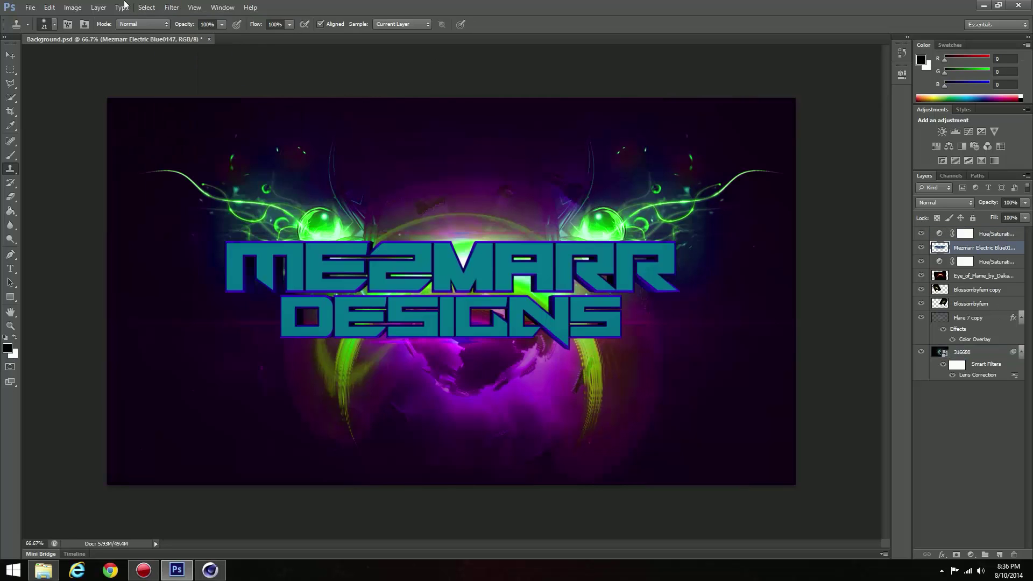
left_click(171, 7)
left_click(188, 20)
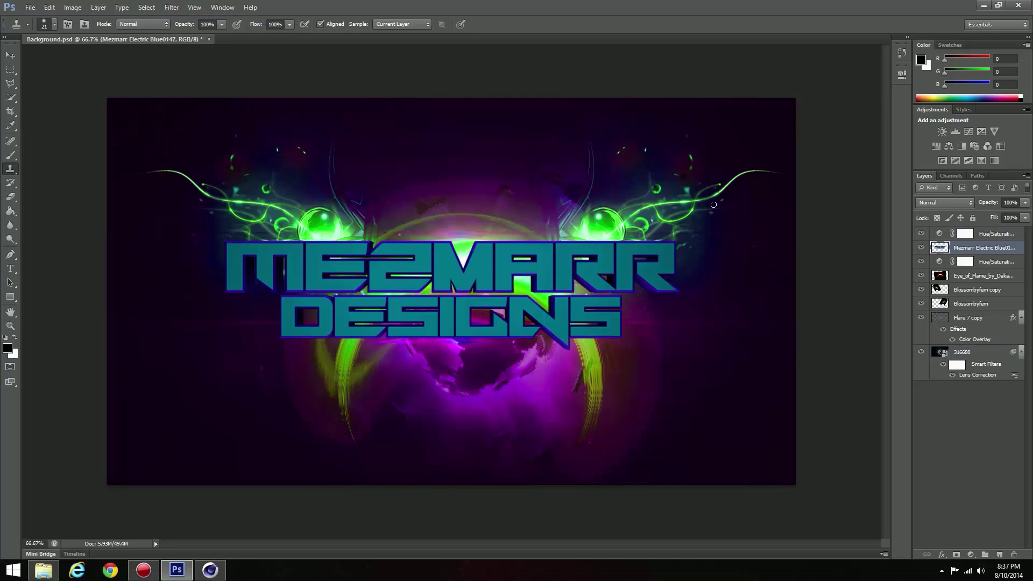
left_click(981, 276)
left_click(969, 318)
left_click(171, 7)
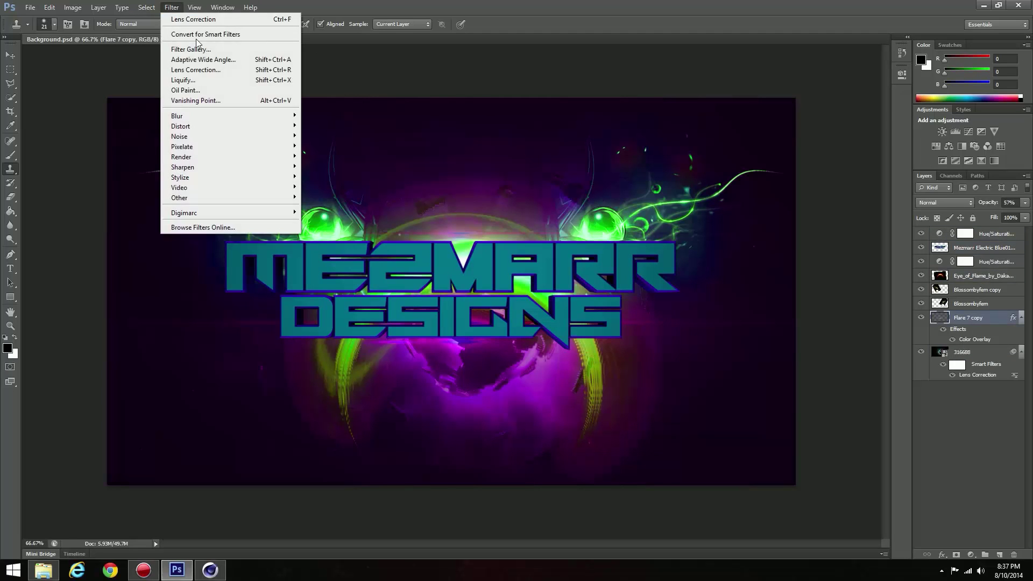
left_click(199, 20)
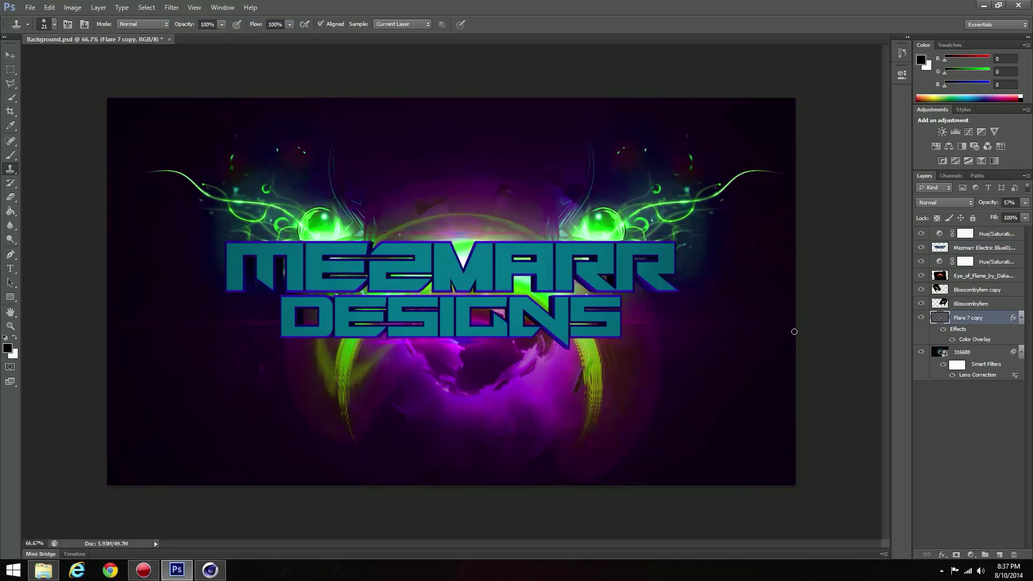